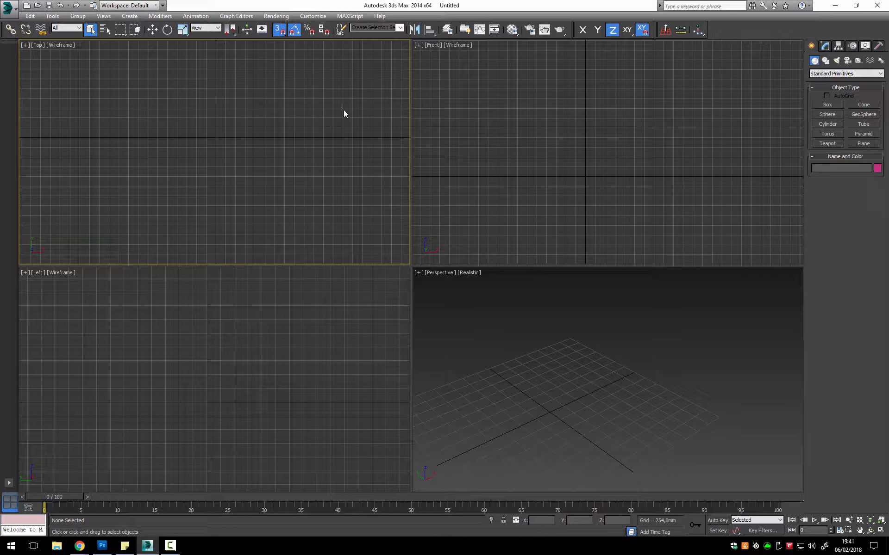
# - Create a cylinder centred on the origin in the Top view, about 358 mm in radius and 1270 mm high
pyautogui.click(831, 124)
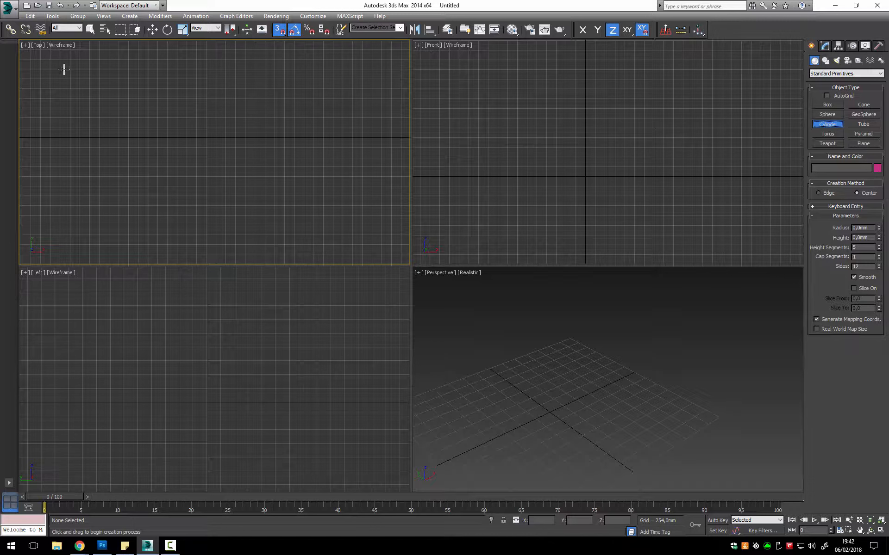
pyautogui.moveTo(216, 138); pyautogui.dragTo(224, 124)
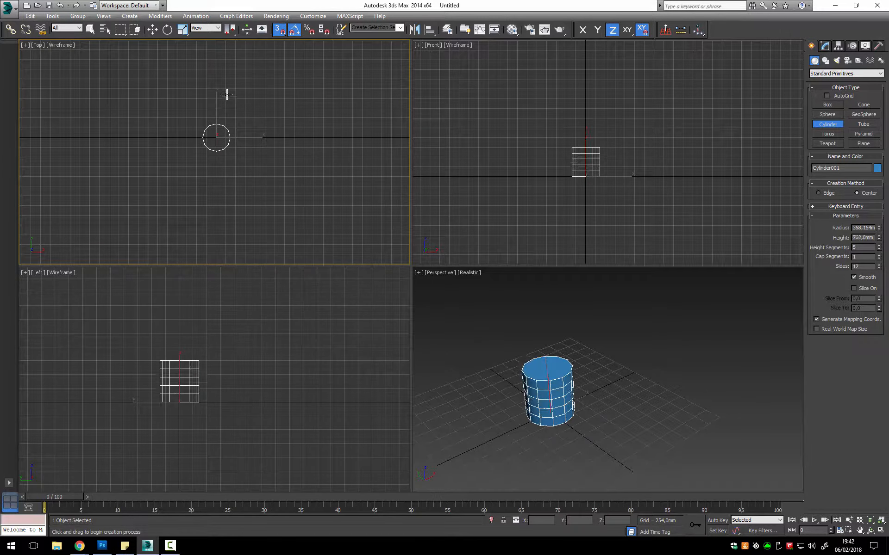
pyautogui.click(228, 79)
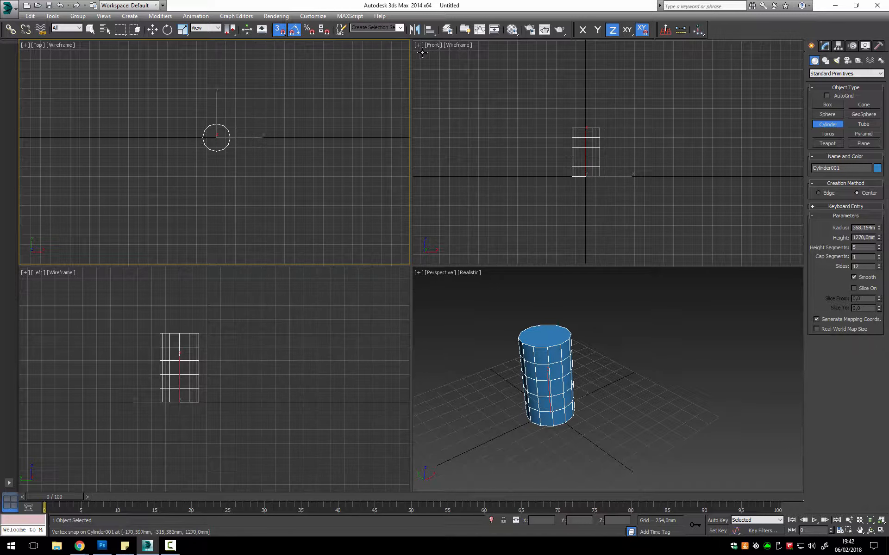
# - Create a second cylinder beside the first in the Front view, about 444 mm in radius and -1016 mm in height
pyautogui.rightClick(482, 110)
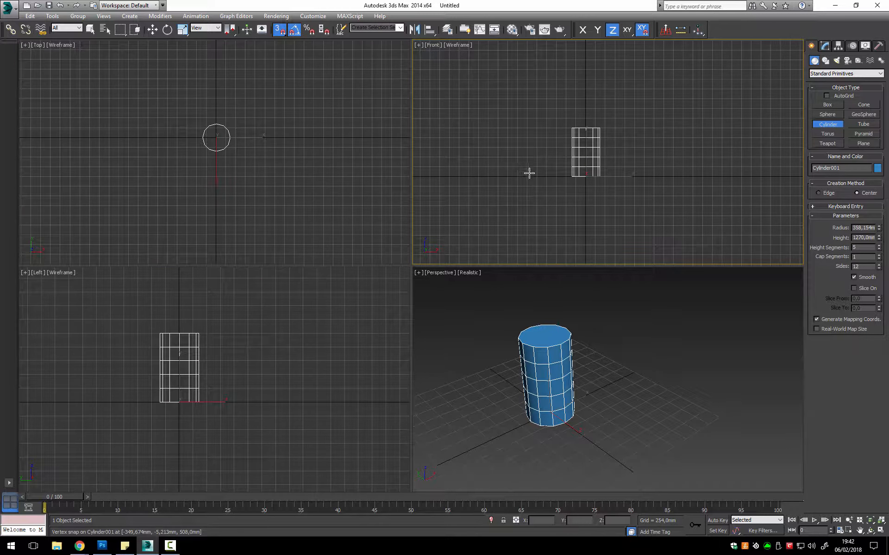
pyautogui.moveTo(531, 174); pyautogui.dragTo(545, 158)
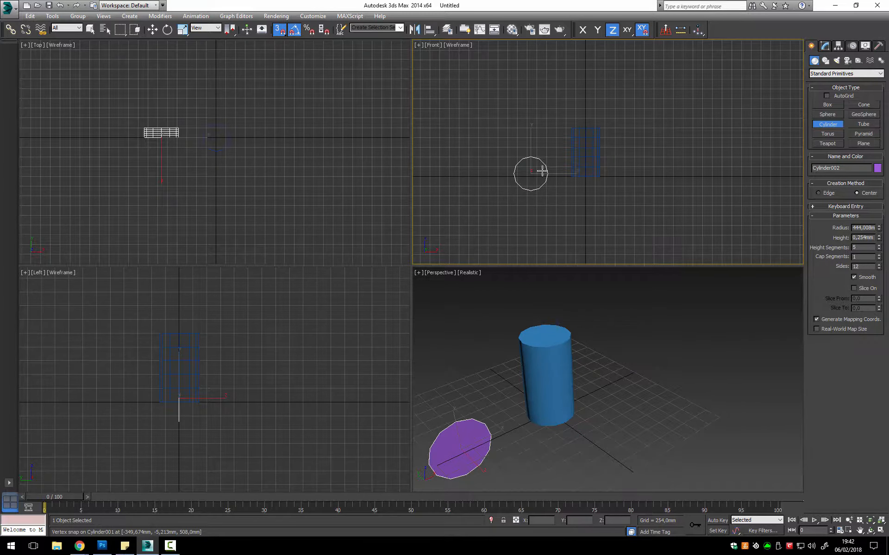
pyautogui.click(573, 200)
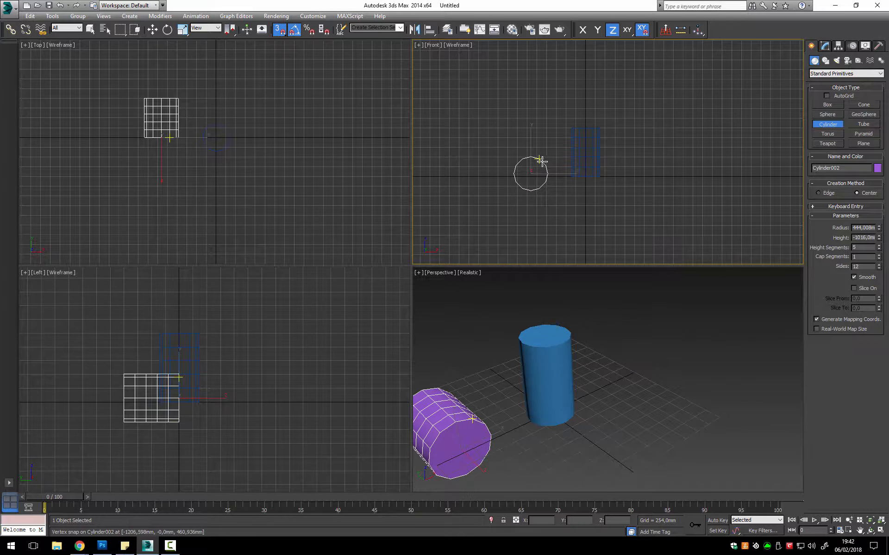
# - Turn off 3D snapping and create a pointed cone in the Top view, about 376 mm in base radius and 989 mm high
pyautogui.click(279, 31)
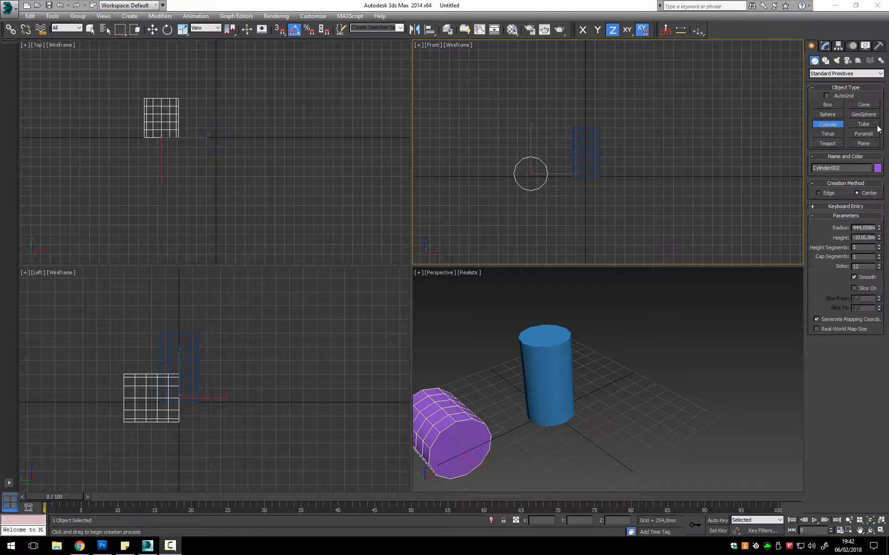
pyautogui.click(863, 105)
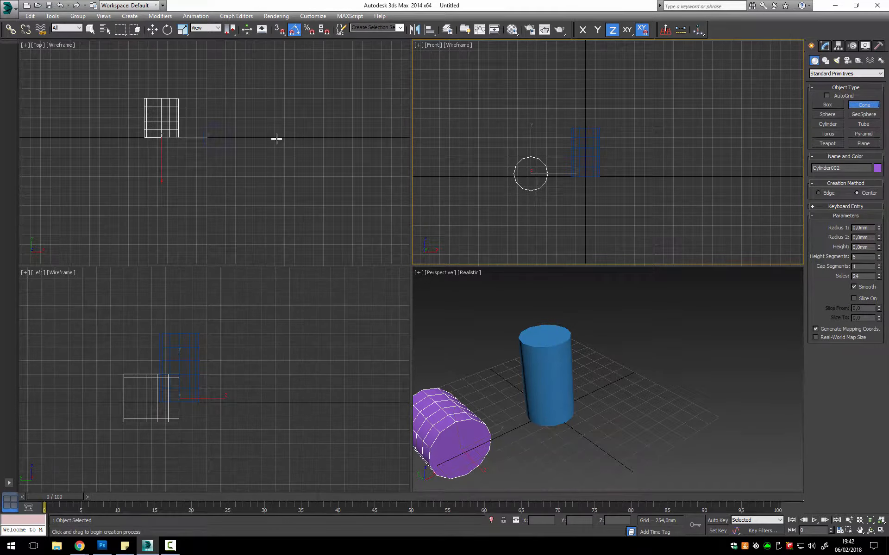
pyautogui.moveTo(274, 138); pyautogui.dragTo(289, 134)
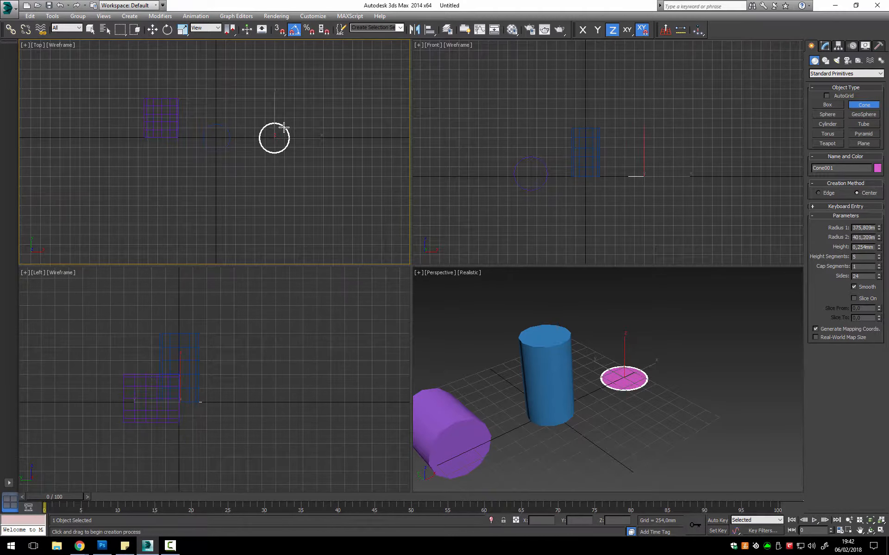
pyautogui.click(292, 90)
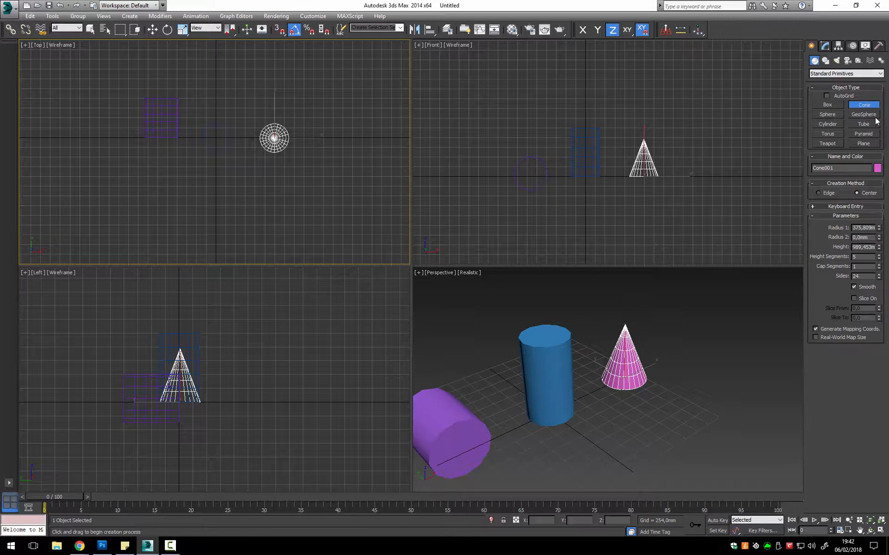
# - Create a pyramid about 869 × 748 × 1086 mm in the Top view and another about 989 × 1074 × -1508 mm in the Front view
pyautogui.click(864, 134)
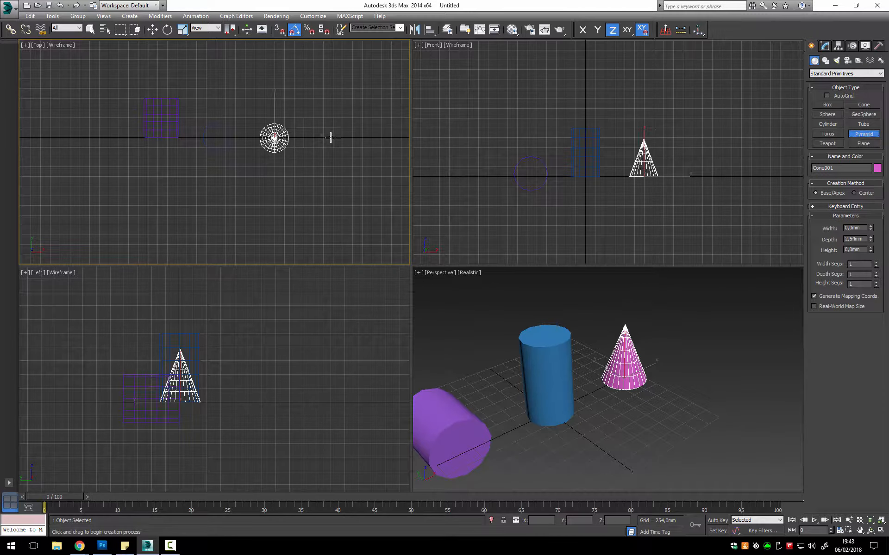
pyautogui.moveTo(317, 145); pyautogui.dragTo(351, 116)
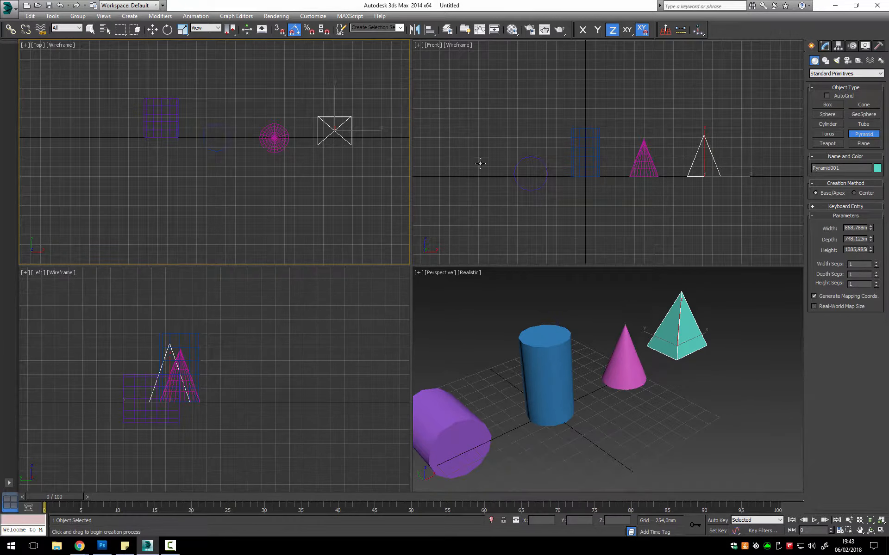
pyautogui.moveTo(451, 175); pyautogui.dragTo(488, 135)
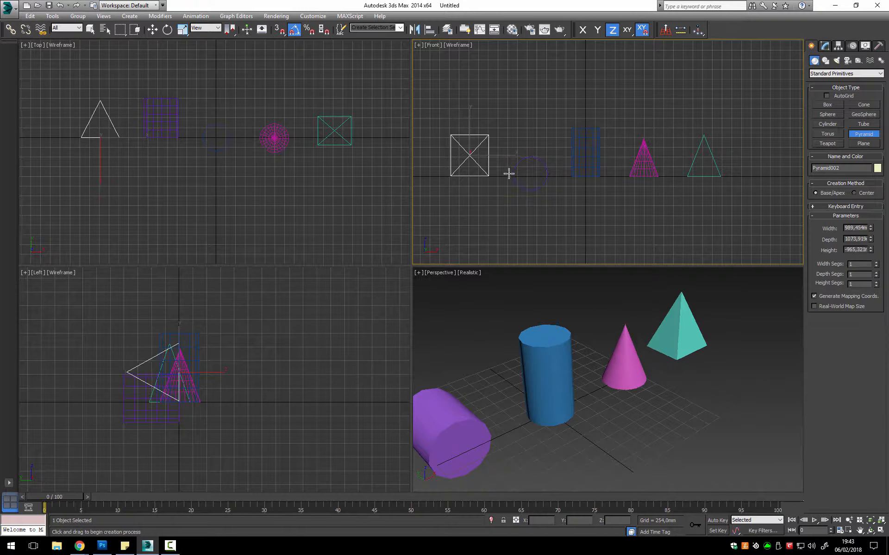
pyautogui.click(518, 192)
# - Examine the orientation of the five primitives from both sides in the Perspective view
pyautogui.keyDown('alt'); pyautogui.moveTo(535, 376); pyautogui.dragTo(555, 394, button='middle'); pyautogui.keyUp('alt')
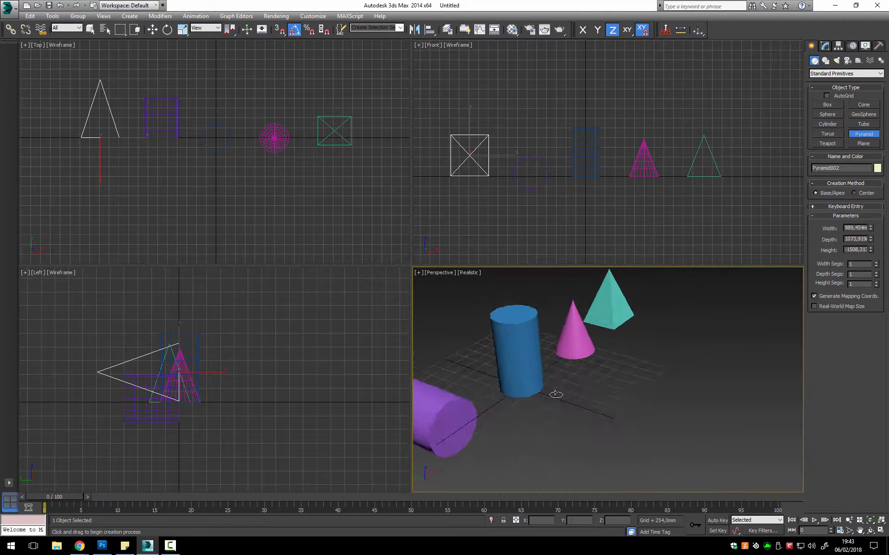
pyautogui.scroll(-6, 556, 389)
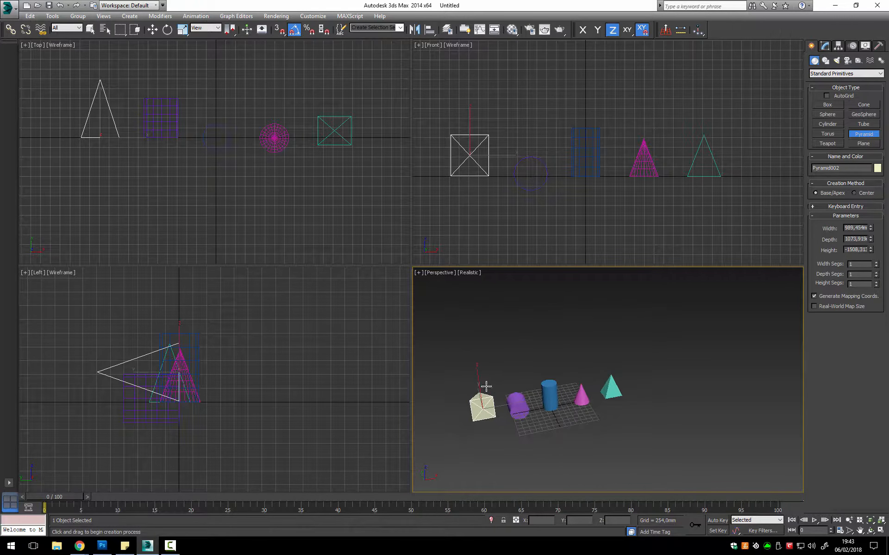
pyautogui.scroll(4, 611, 377)
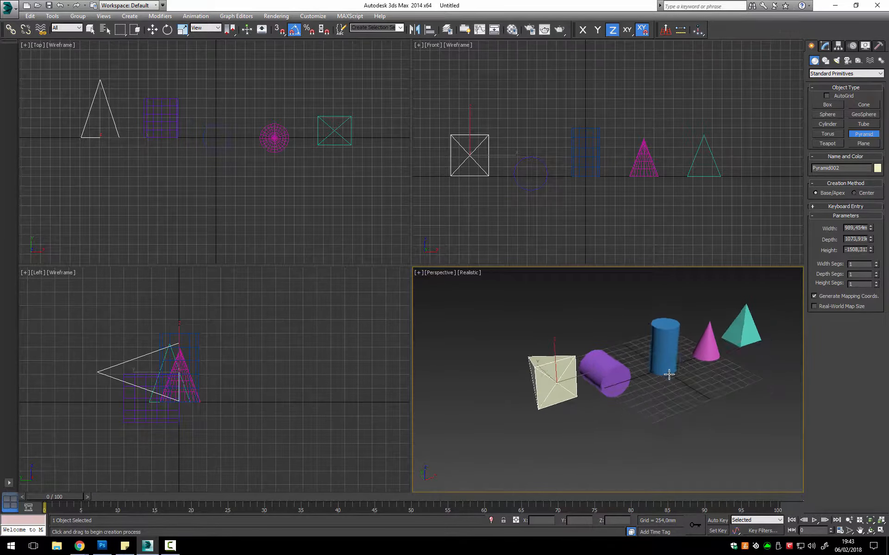
pyautogui.keyDown('alt'); pyautogui.moveTo(668, 375); pyautogui.dragTo(665, 373, button='middle'); pyautogui.keyUp('alt')
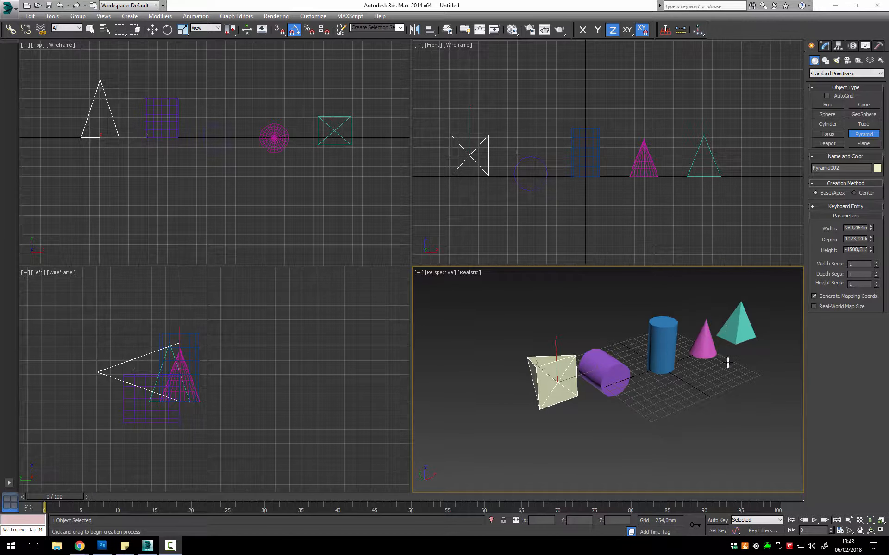
pyautogui.moveTo(637, 353); pyautogui.dragTo(570, 355, button='middle')
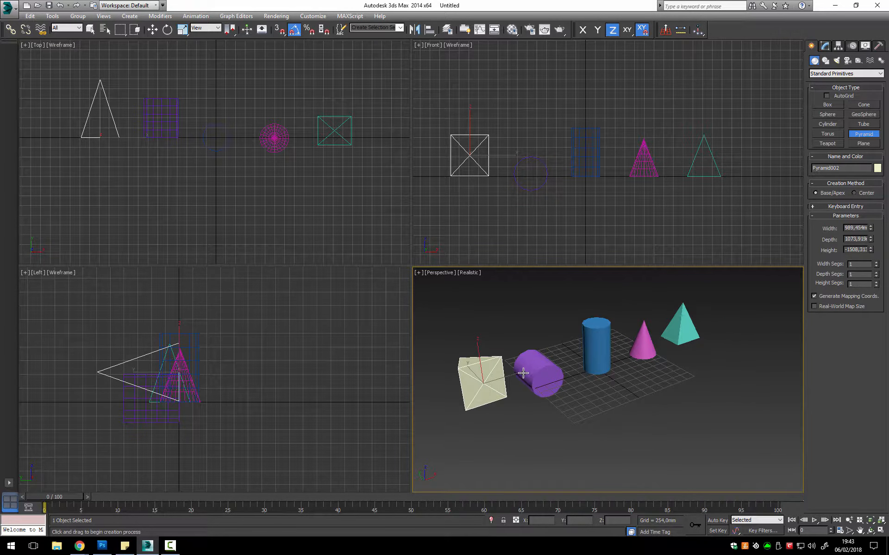
pyautogui.keyDown('alt'); pyautogui.moveTo(523, 373); pyautogui.dragTo(704, 370, button='middle'); pyautogui.keyUp('alt')
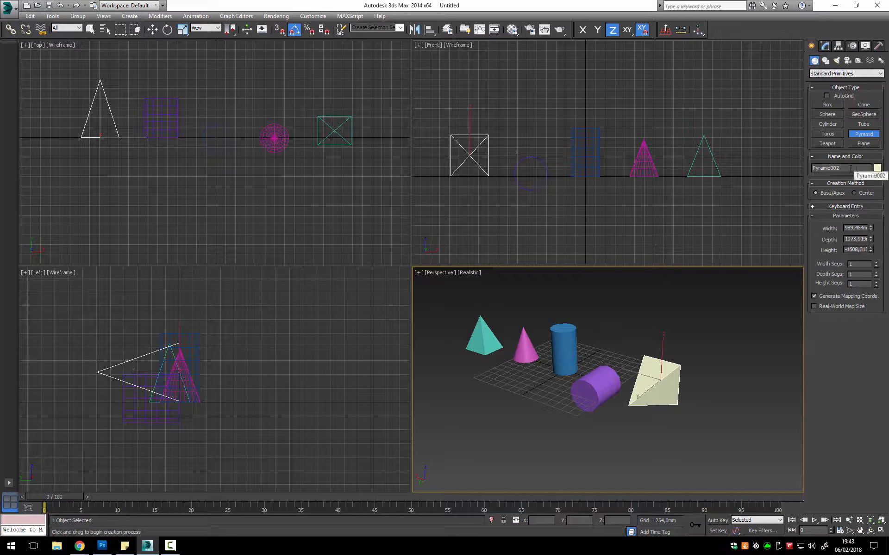
# - Leave pyramid creation and select Cone001 by name from the scene's object list
pyautogui.click(851, 169)
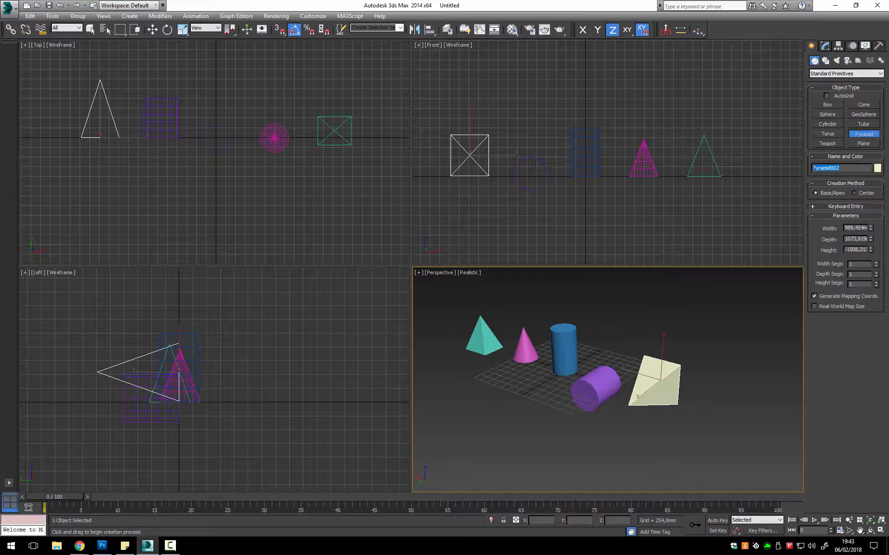
pyautogui.click(90, 29)
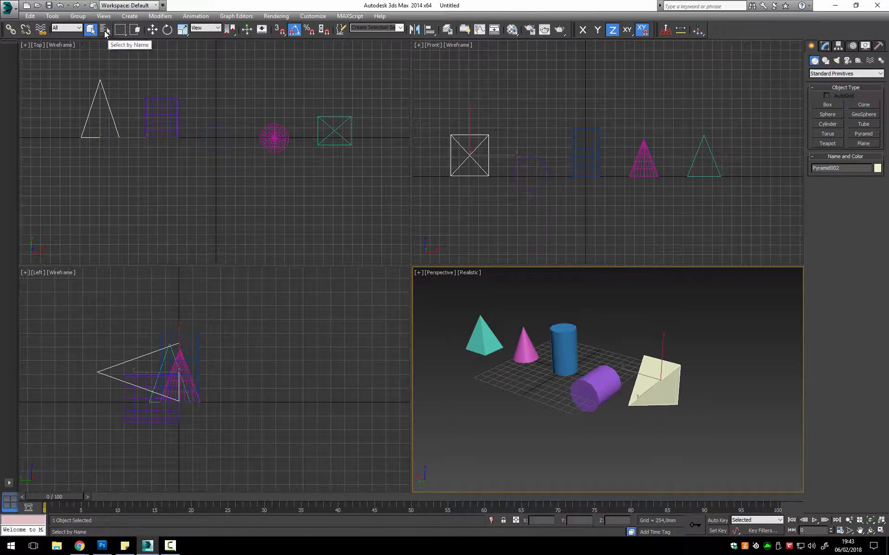
pyautogui.click(104, 31)
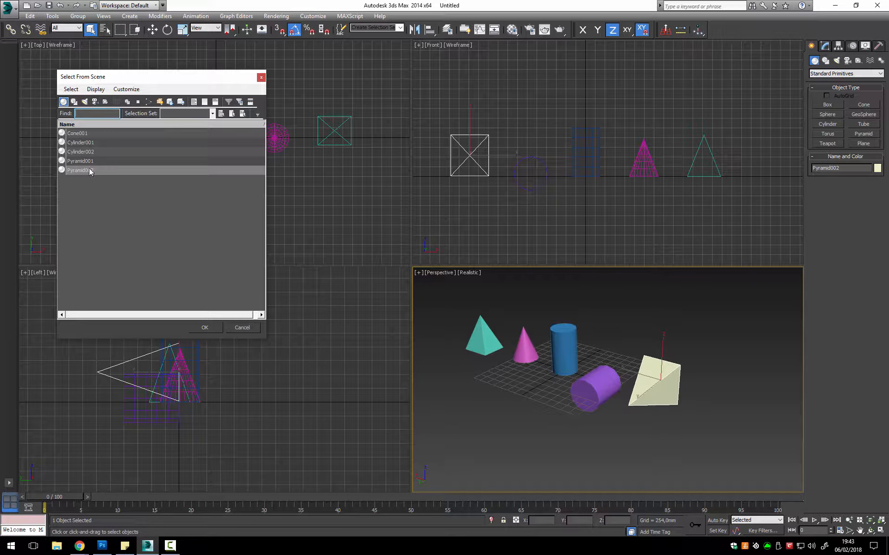
pyautogui.click(82, 135)
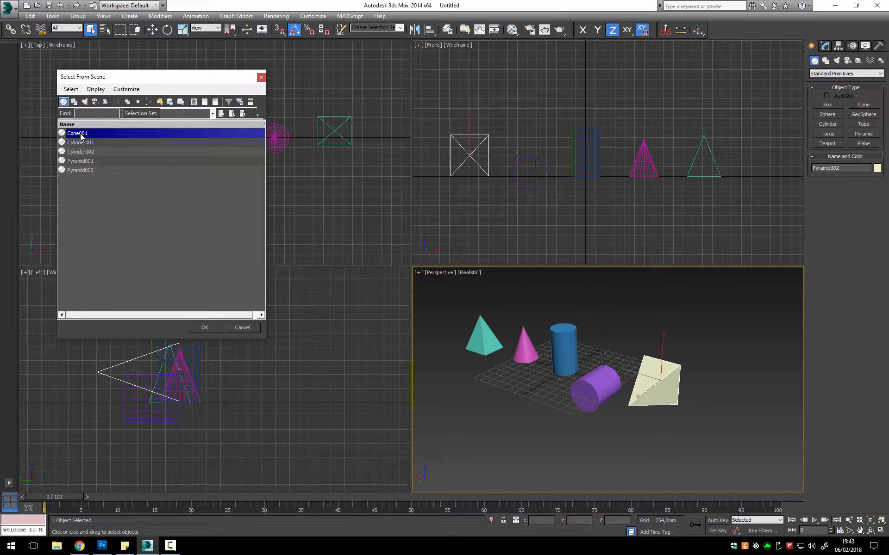
pyautogui.doubleClick(81, 134)
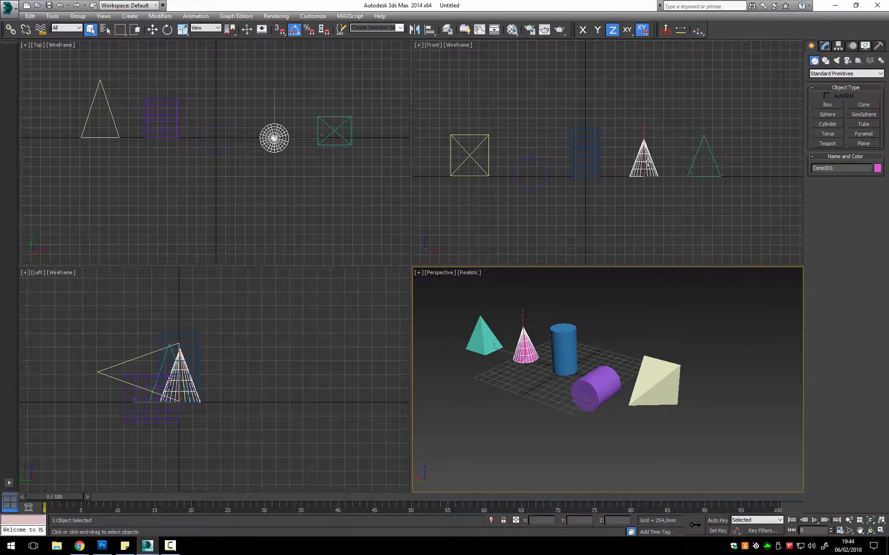
# - Rename the upright blue cylinder as Blue and deselect it
pyautogui.click(584, 146)
pyautogui.click(540, 160)
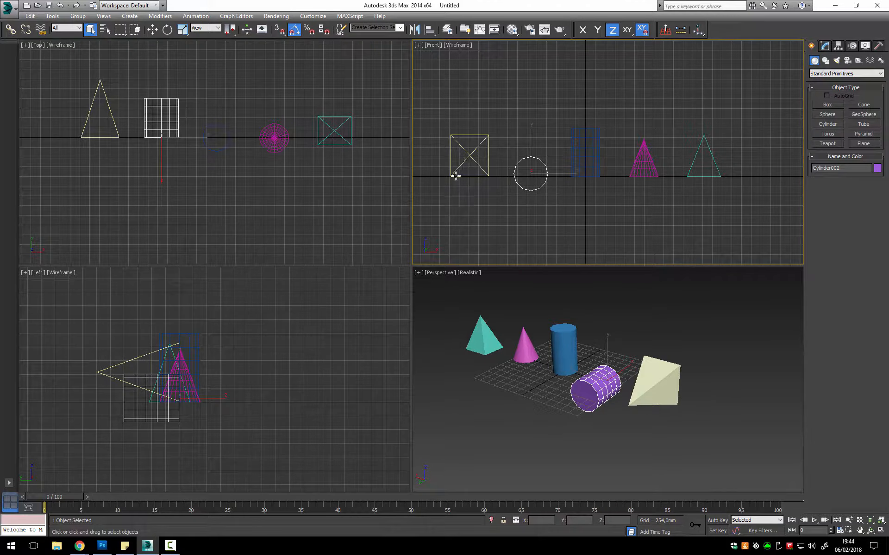
pyautogui.click(589, 147)
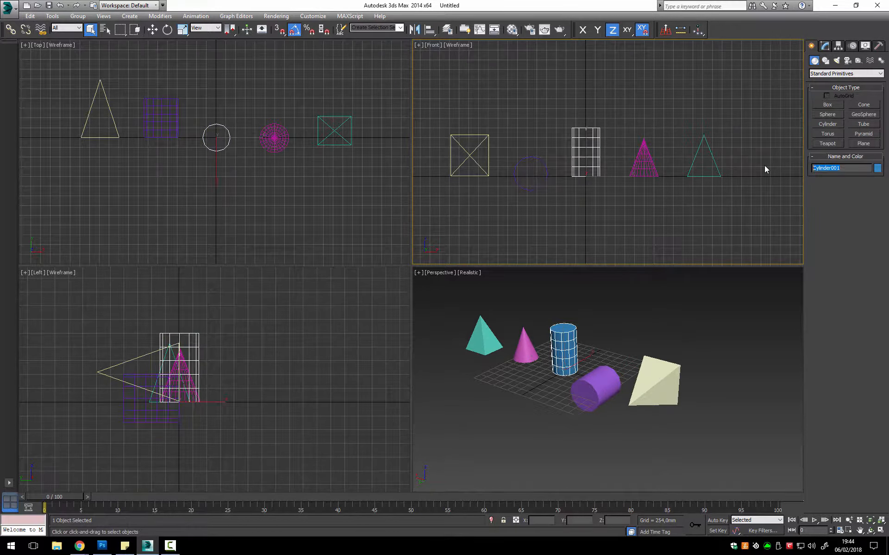
pyautogui.write('Blue')
pyautogui.click(762, 150)
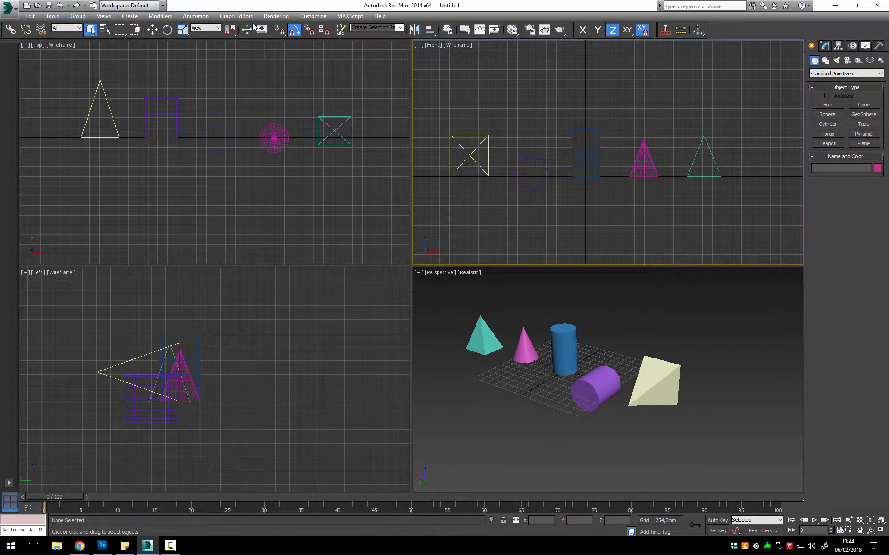
# - Select the object named Blue from the scene's object list, then clear the selection
pyautogui.click(106, 30)
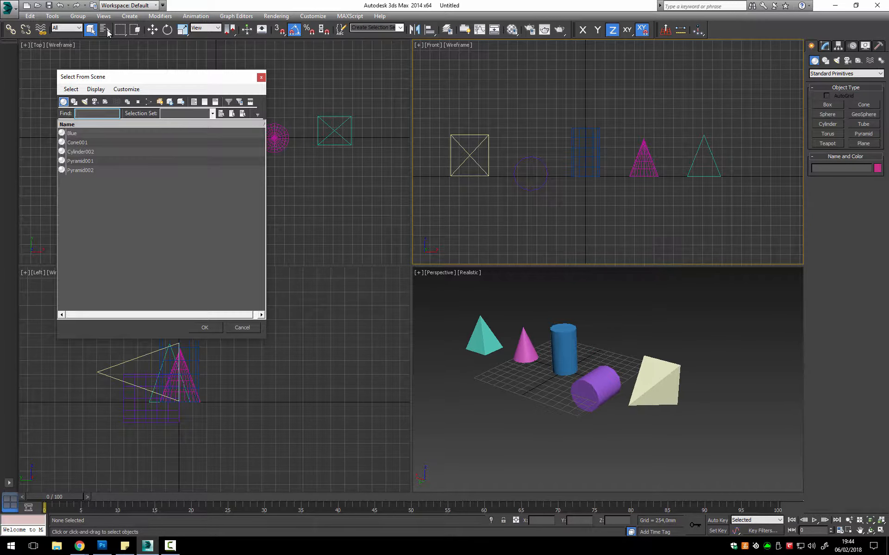
pyautogui.click(80, 133)
pyautogui.doubleClick(81, 139)
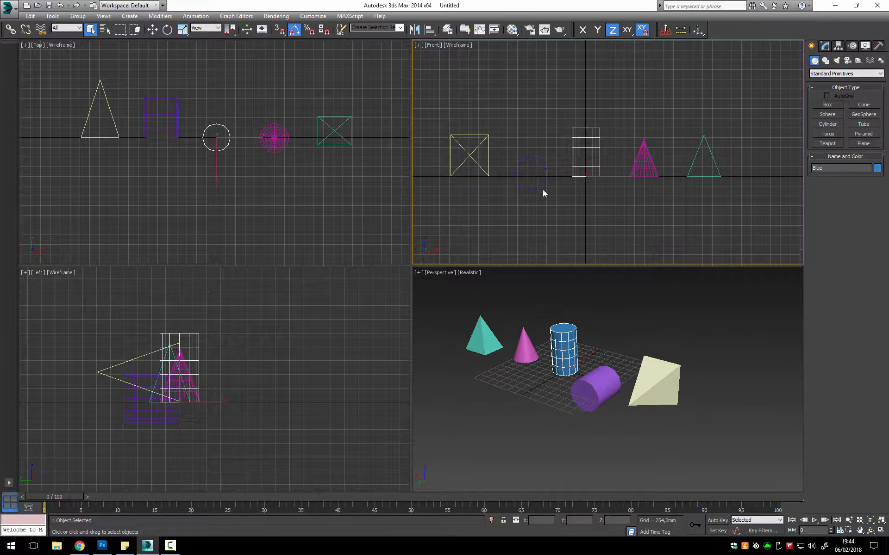
pyautogui.click(627, 220)
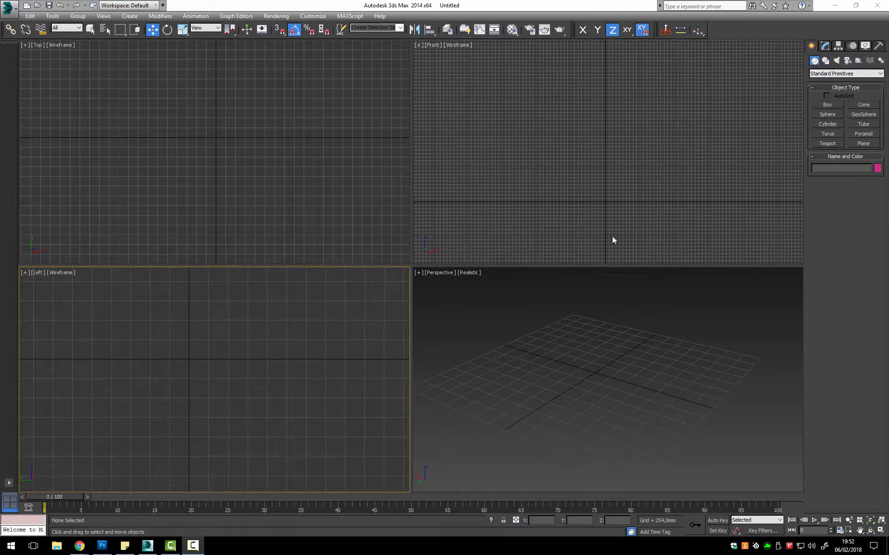
# - Create a box at the origin from entered dimensions, with length, width and height of 500 mm
pyautogui.click(834, 104)
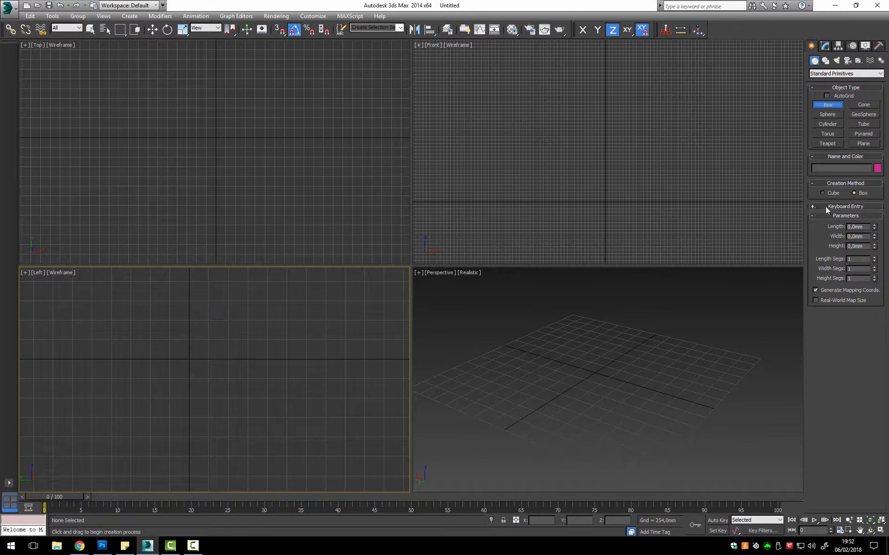
pyautogui.click(852, 207)
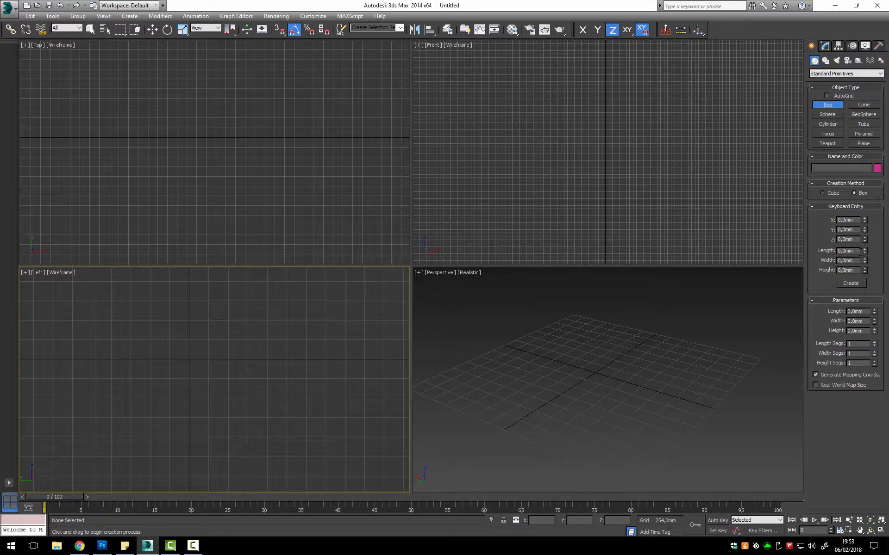
pyautogui.click(847, 250)
pyautogui.write('500')
pyautogui.press('Tab')
pyautogui.write('5')
pyautogui.press('Tab')
pyautogui.write('500')
pyautogui.click(852, 282)
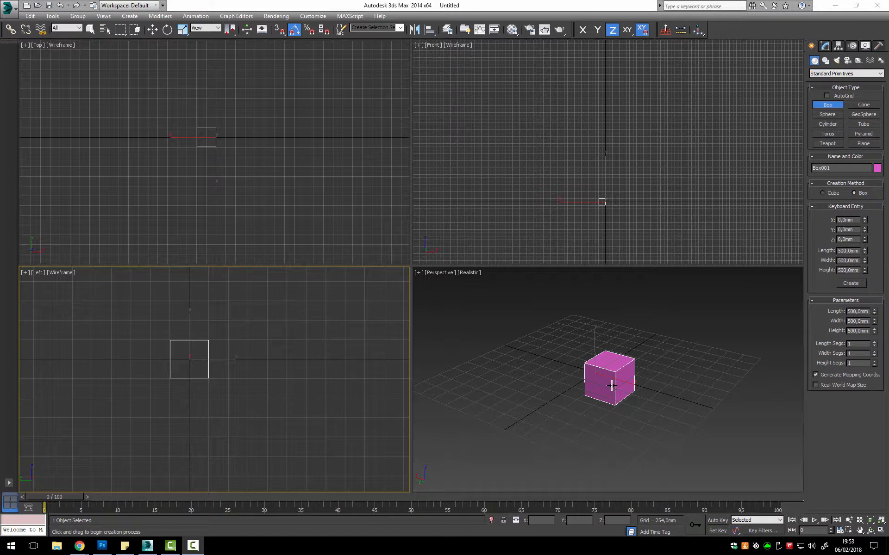
pyautogui.scroll(3, 595, 379)
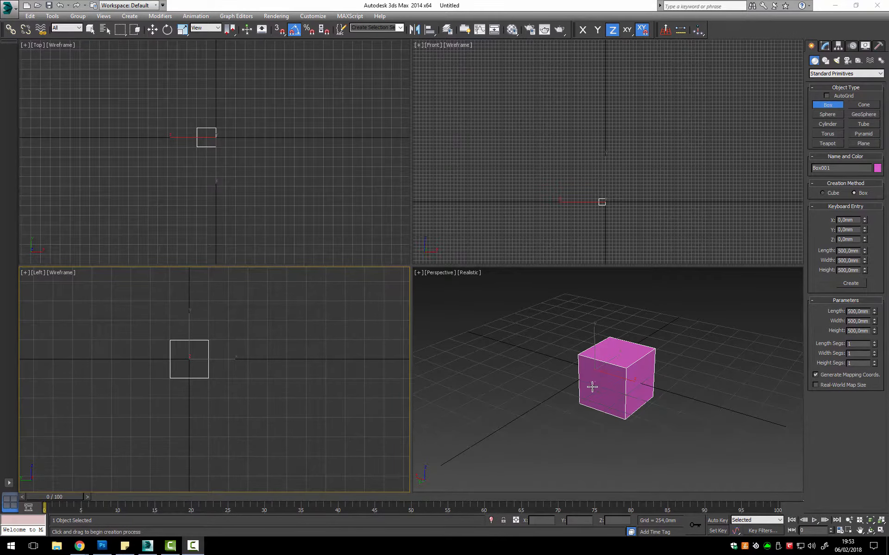
pyautogui.keyDown('alt'); pyautogui.moveTo(592, 387); pyautogui.dragTo(610, 398, button='middle'); pyautogui.keyUp('alt')
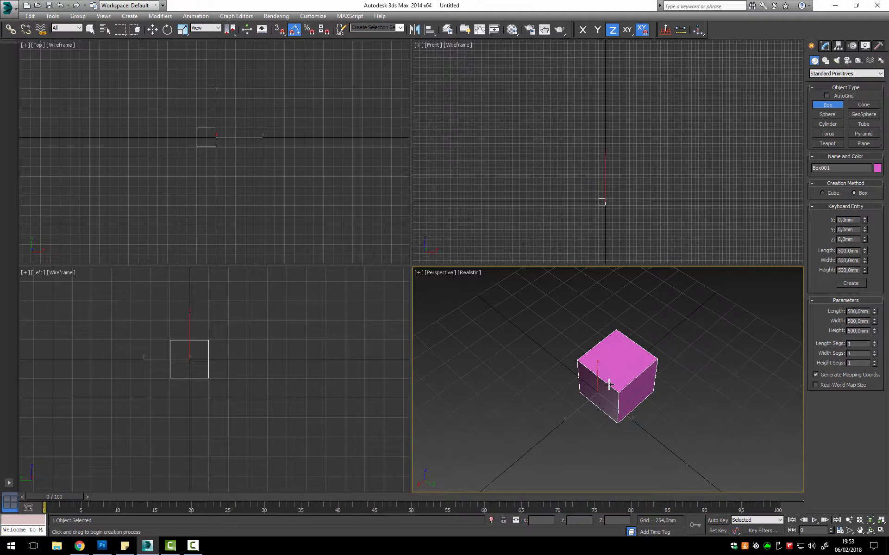
# - Delete the 500 mm box from the scene
pyautogui.moveTo(603, 402)
pyautogui.keyDown('alt'); pyautogui.mouseDown(button='middle')
pyautogui.moveTo(645, 377)
pyautogui.moveTo(615, 388)
pyautogui.mouseUp(button='middle'); pyautogui.keyUp('alt')
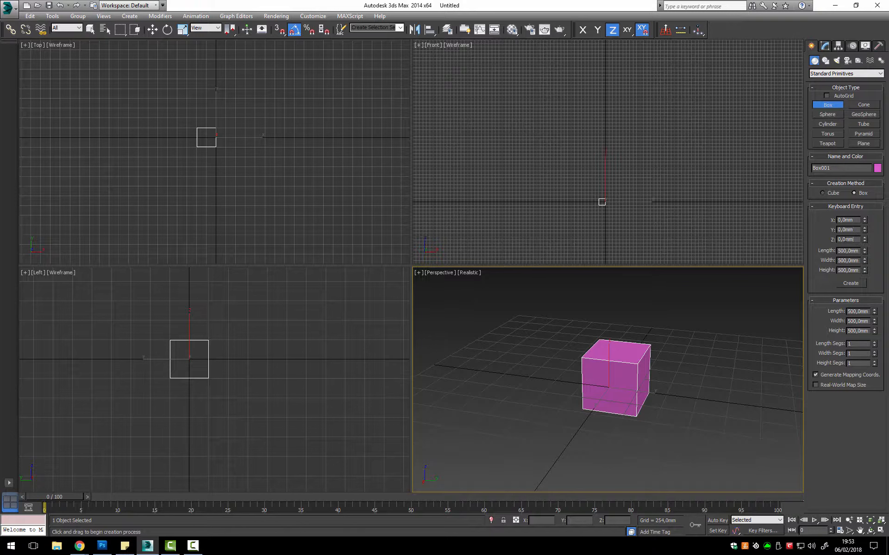
pyautogui.keyDown('alt'); pyautogui.moveTo(652, 368); pyautogui.dragTo(720, 323, button='middle'); pyautogui.keyUp('alt')
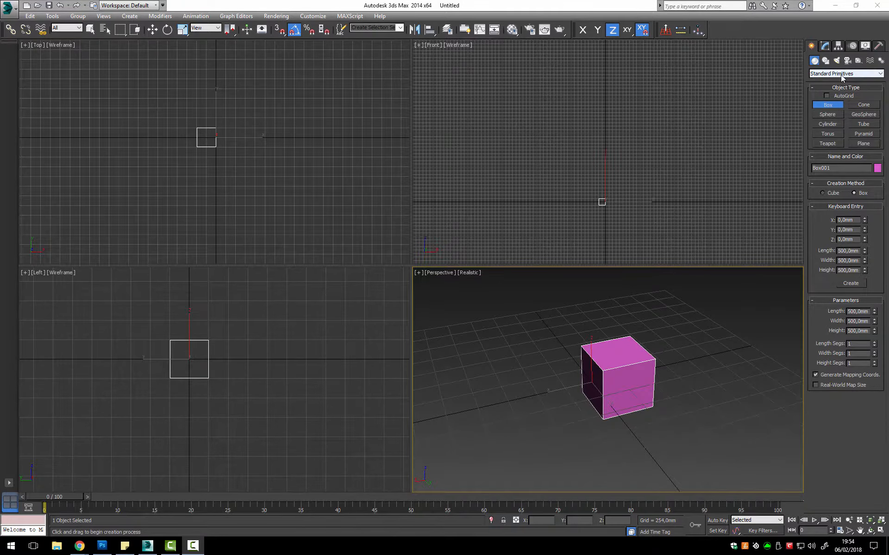
pyautogui.press('Delete')
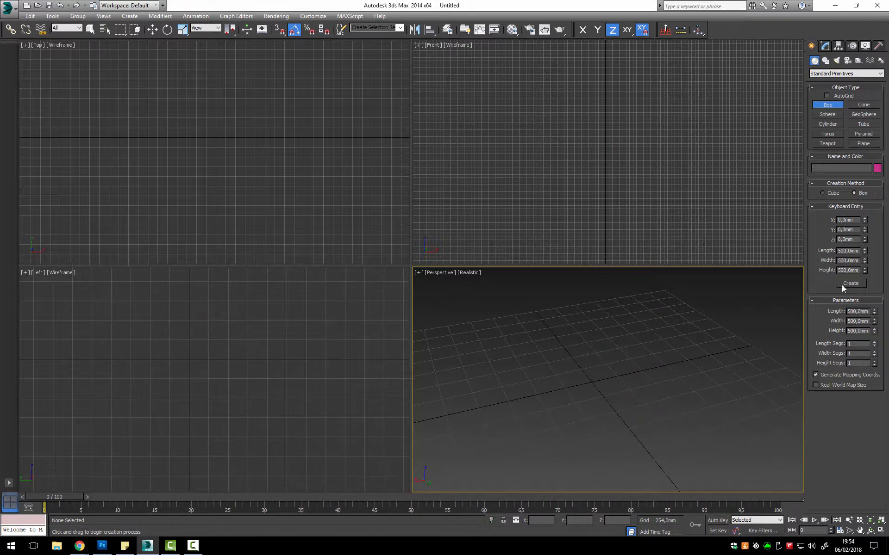
# - Draw a box about 821 by 694 mm and 649 mm high near the grid centre in the perspective view, and collapse the keyboard entry options
pyautogui.moveTo(562, 359); pyautogui.dragTo(664, 383)
pyautogui.click(666, 318)
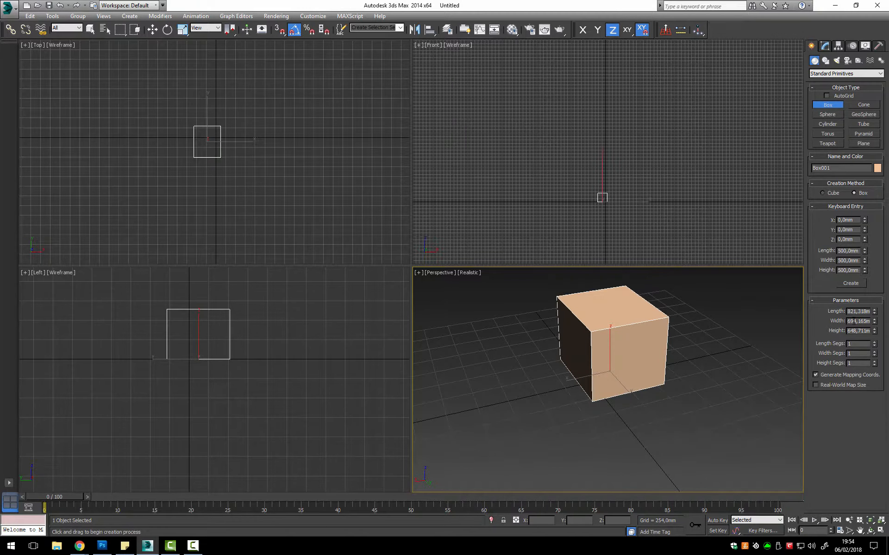
pyautogui.click(828, 206)
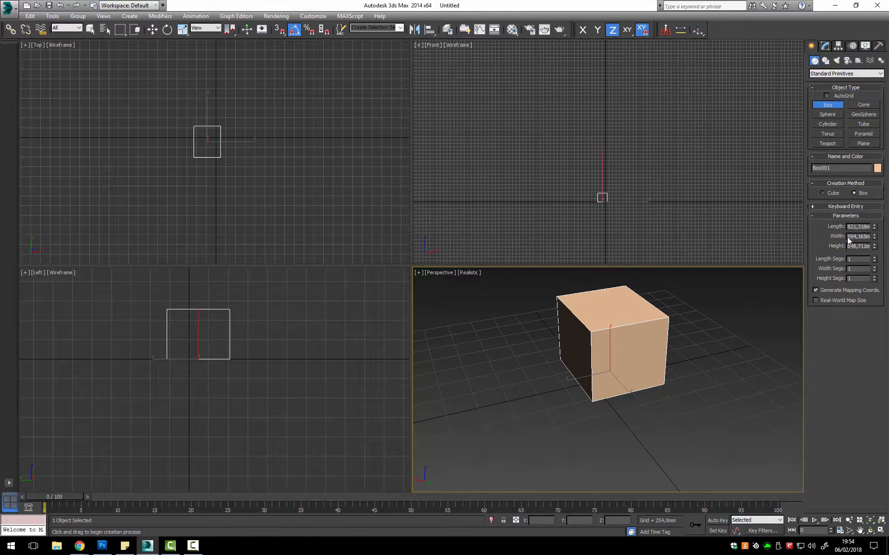
# - Create a sphere with a radius of about 621 mm beside the box in the perspective view
pyautogui.scroll(-2, 586, 309)
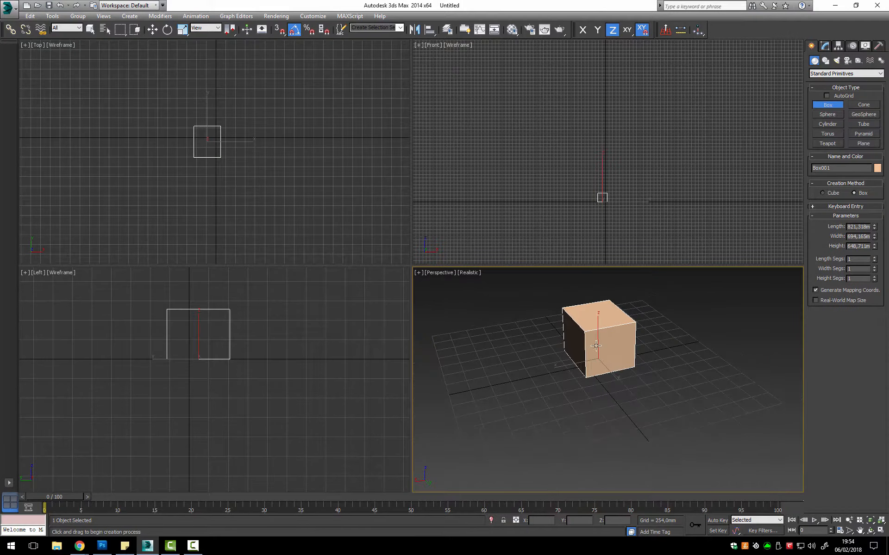
pyautogui.click(829, 115)
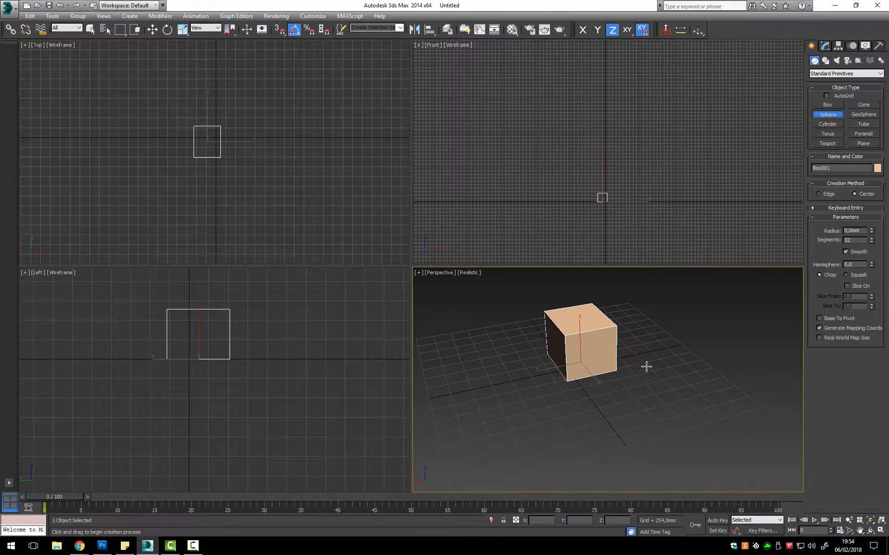
pyautogui.moveTo(665, 319); pyautogui.dragTo(690, 331)
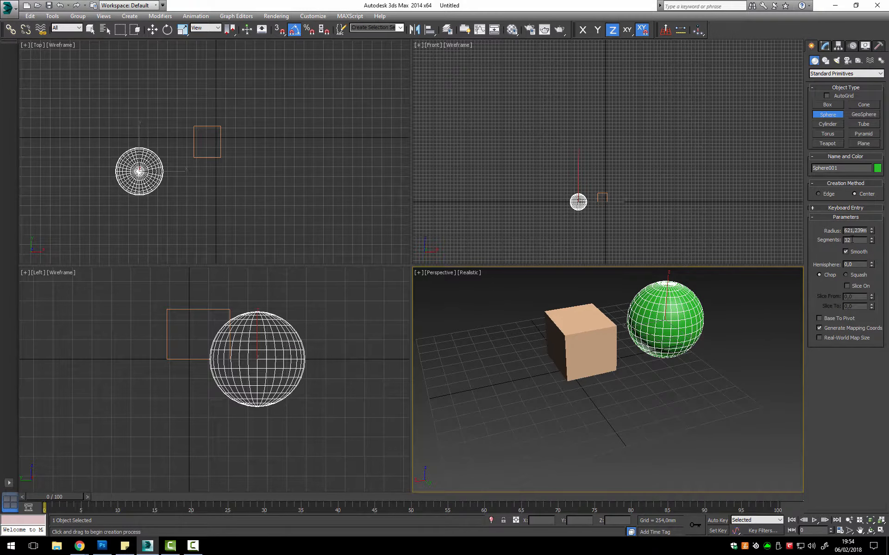
# - Create a cylinder with a radius of about 337 mm and a height of about 1038 mm on the box's other side from the sphere
pyautogui.click(834, 125)
pyautogui.scroll(-3, 522, 366)
pyautogui.moveTo(524, 357); pyautogui.dragTo(619, 355, button='middle')
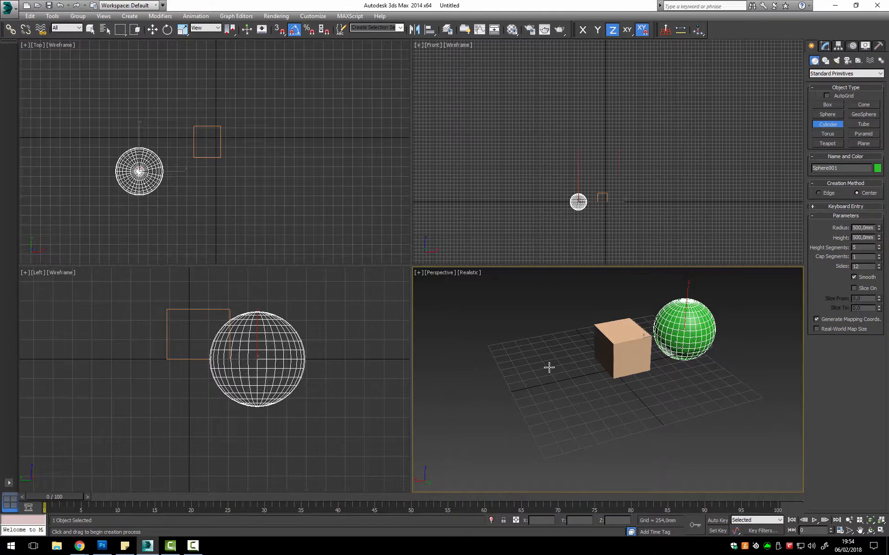
pyautogui.moveTo(549, 369); pyautogui.dragTo(561, 371)
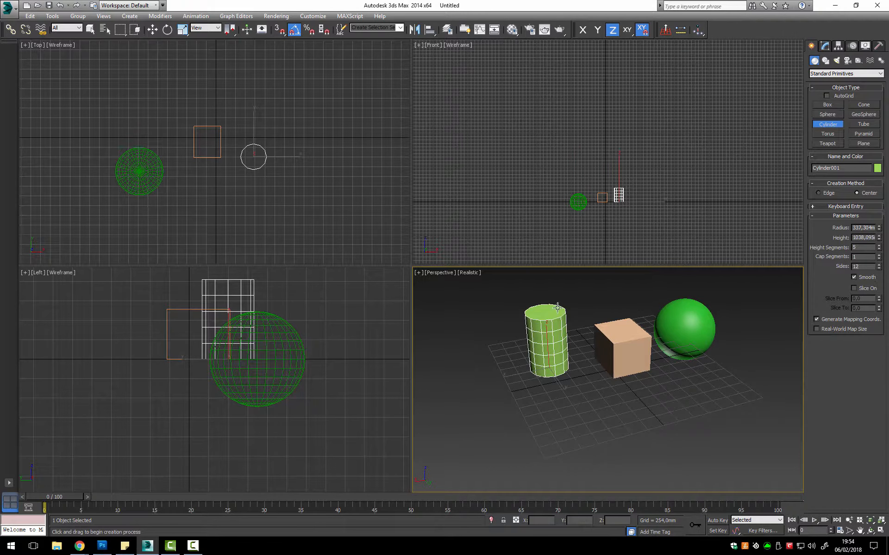
pyautogui.click(558, 308)
# - Create a torus in front of the box with radii of about 709 mm and 287 mm
pyautogui.click(827, 134)
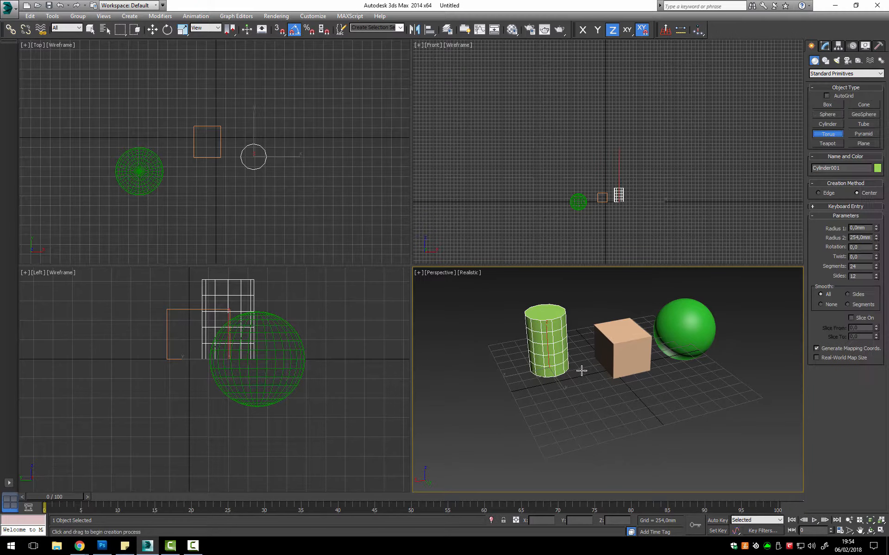
pyautogui.scroll(-3, 579, 365)
pyautogui.moveTo(557, 357); pyautogui.dragTo(596, 367)
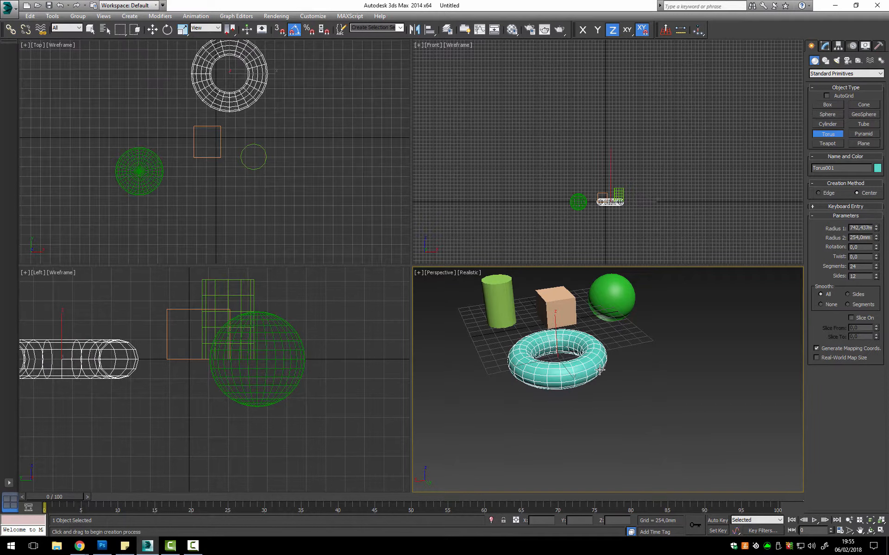
pyautogui.click(582, 347)
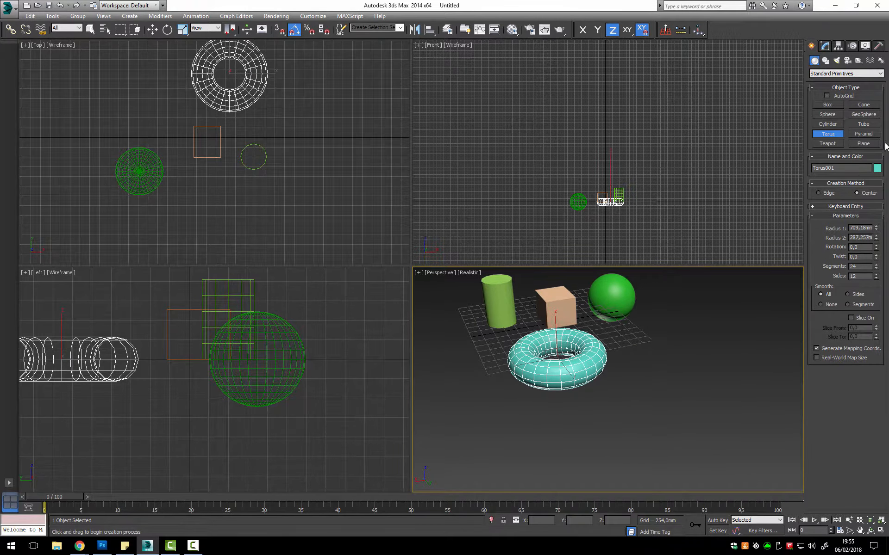
# - Create a pointed cone beside the sphere with a base radius of about 459 mm, top radius 0 and height of about 1077 mm
pyautogui.click(864, 104)
pyautogui.moveTo(654, 321); pyautogui.dragTo(671, 328)
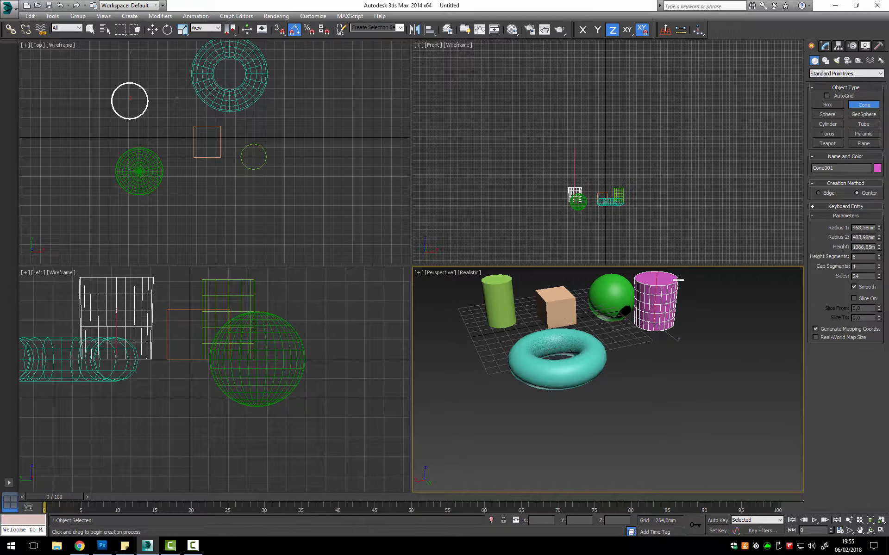
pyautogui.click(671, 280)
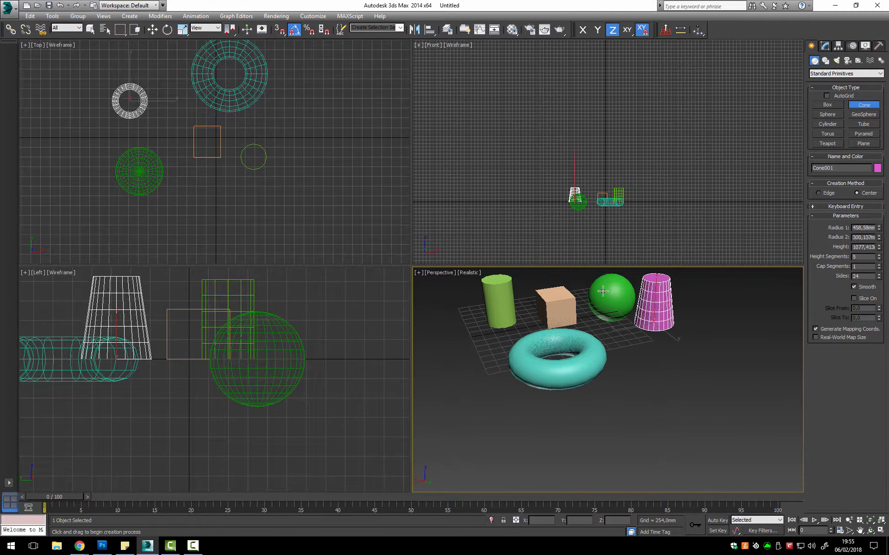
pyautogui.click(580, 304)
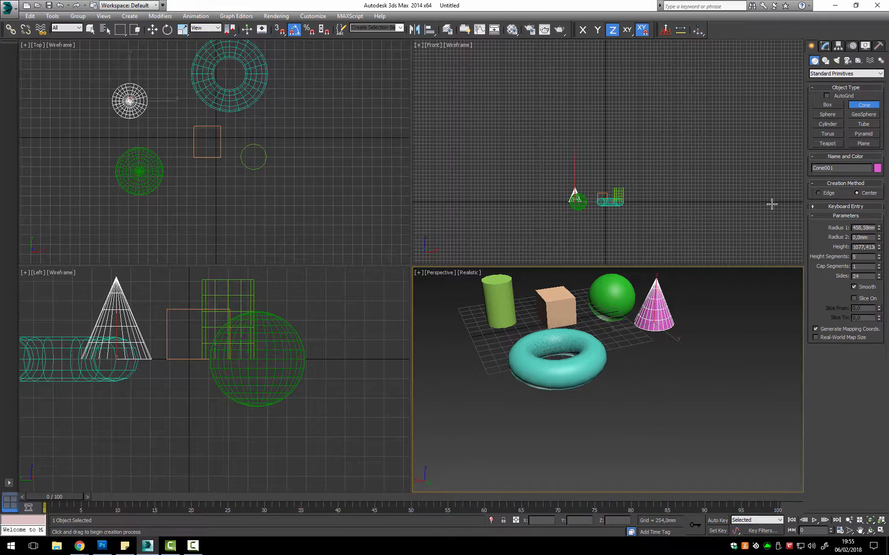
# - Create a geosphere of about 700 mm radius beside the cone and a tube about 1298 mm high with radii of about 538 and 266 mm
pyautogui.click(863, 115)
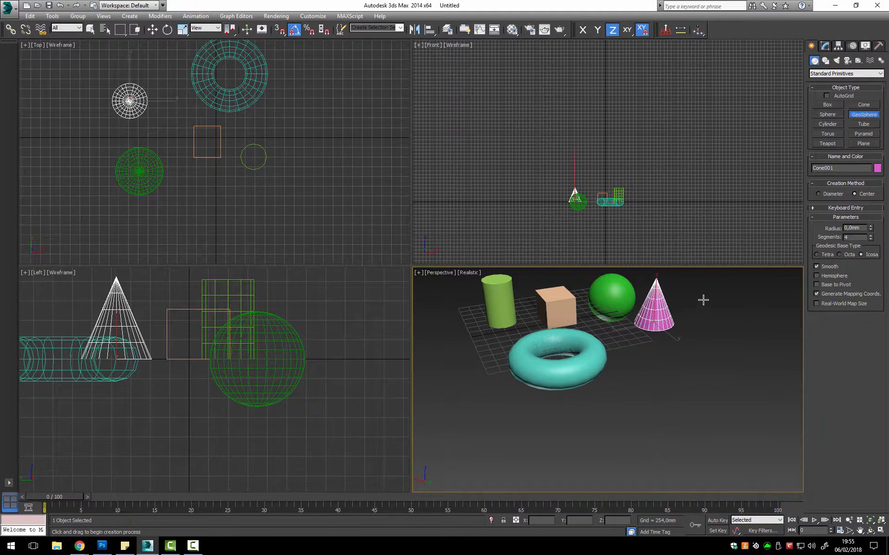
pyautogui.moveTo(703, 300); pyautogui.dragTo(726, 309)
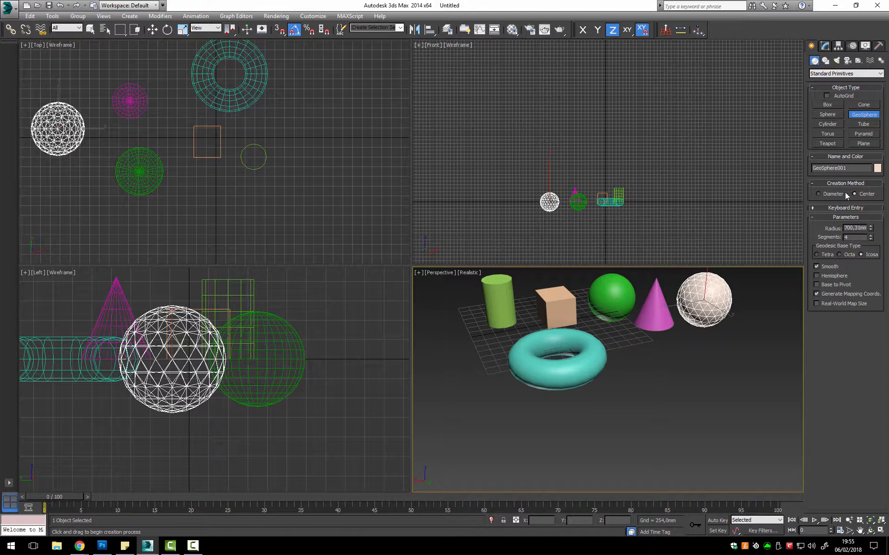
pyautogui.click(856, 125)
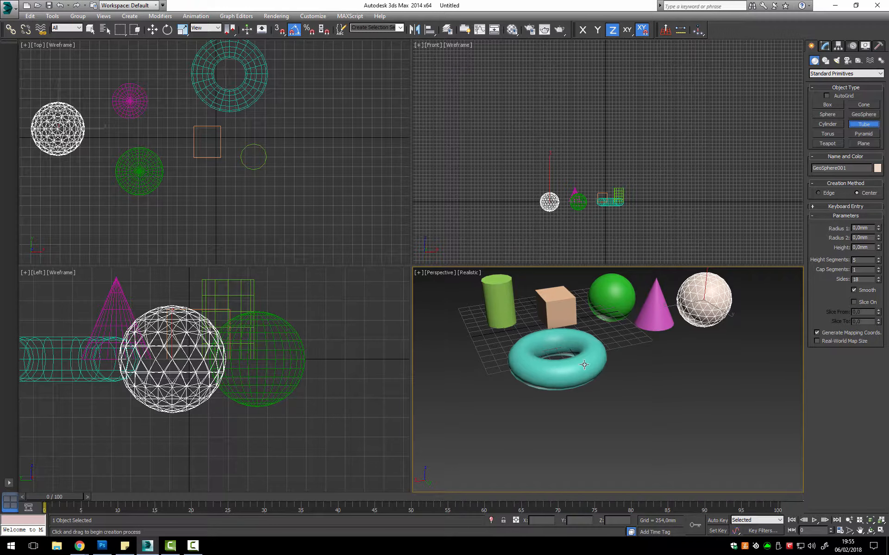
pyautogui.moveTo(665, 352); pyautogui.dragTo(688, 360)
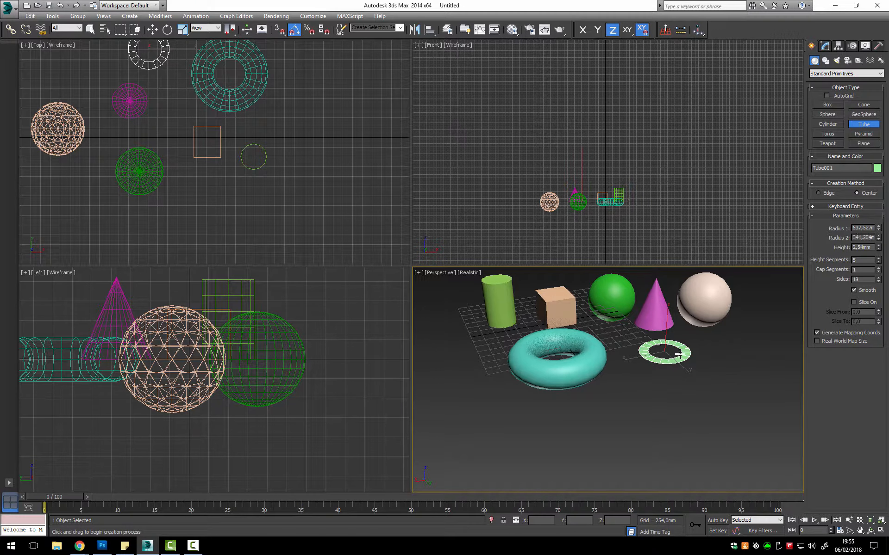
pyautogui.click(676, 354)
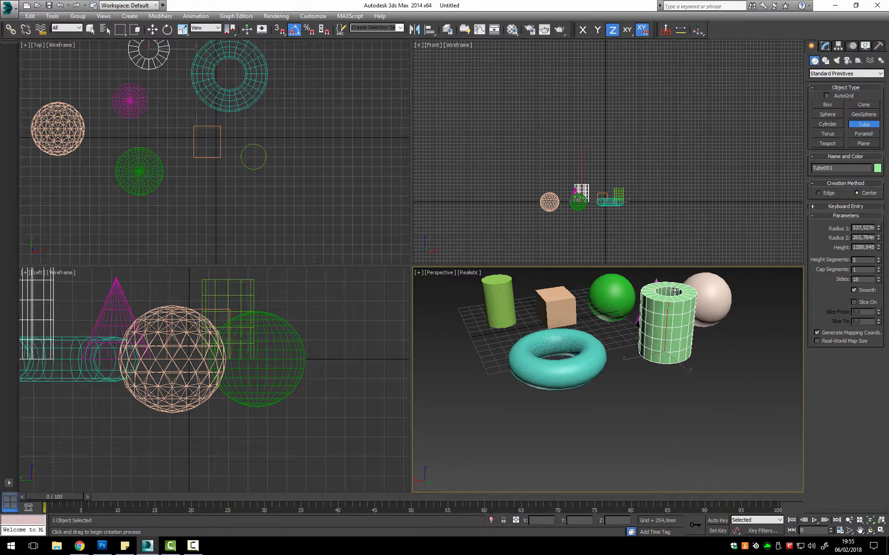
pyautogui.click(674, 290)
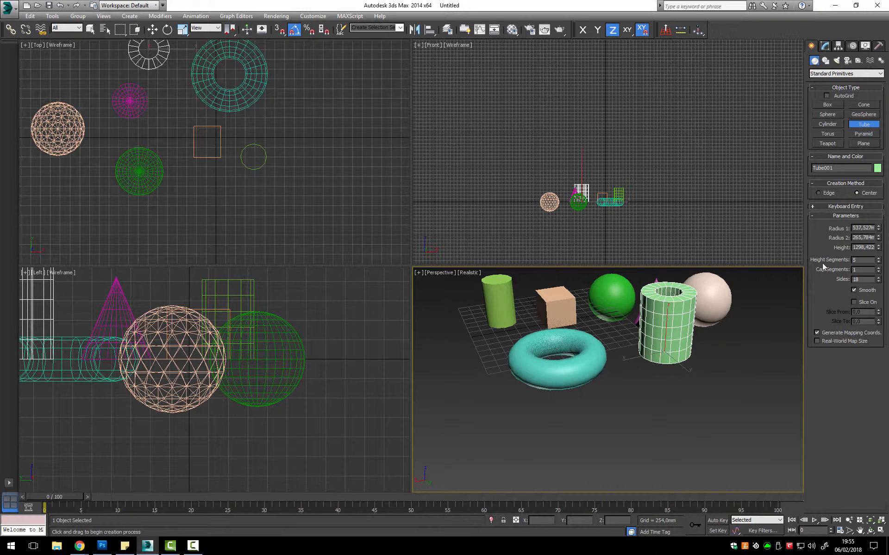
# - Create a pyramid in front of the cylinder, about 1065 mm deep and about 673 mm high
pyautogui.click(873, 134)
pyautogui.moveTo(451, 383); pyautogui.dragTo(510, 401)
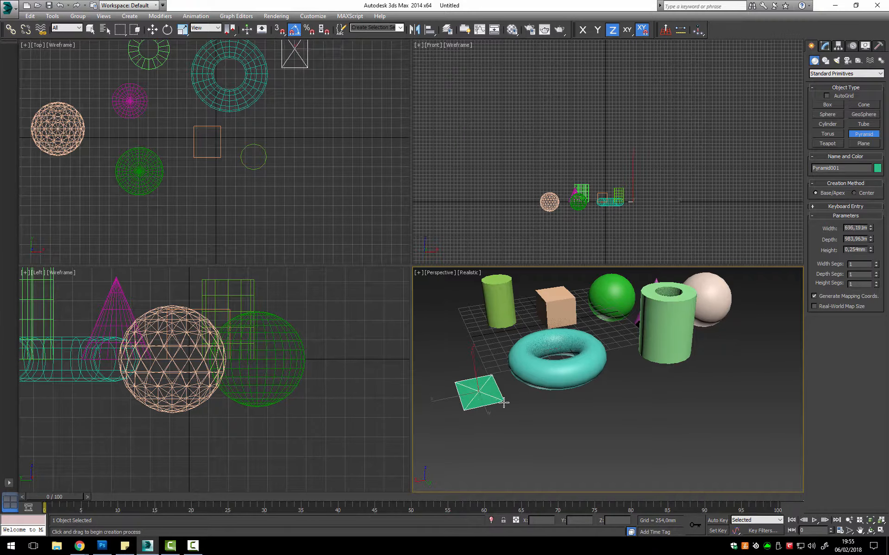
pyautogui.click(494, 365)
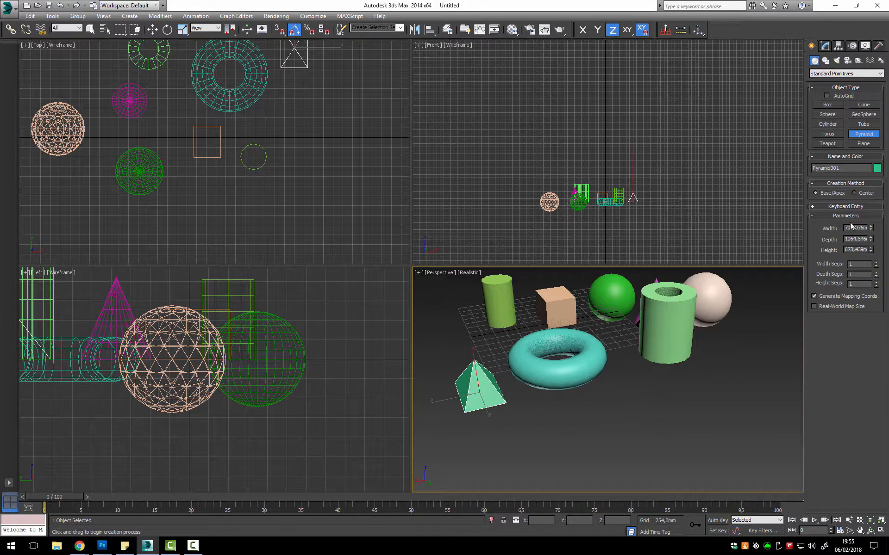
# - Create a plane about 1570 by 1844 mm in front of the tube and a teapot of about 672 mm radius in front of the torus
pyautogui.click(863, 144)
pyautogui.moveTo(632, 377); pyautogui.dragTo(763, 398)
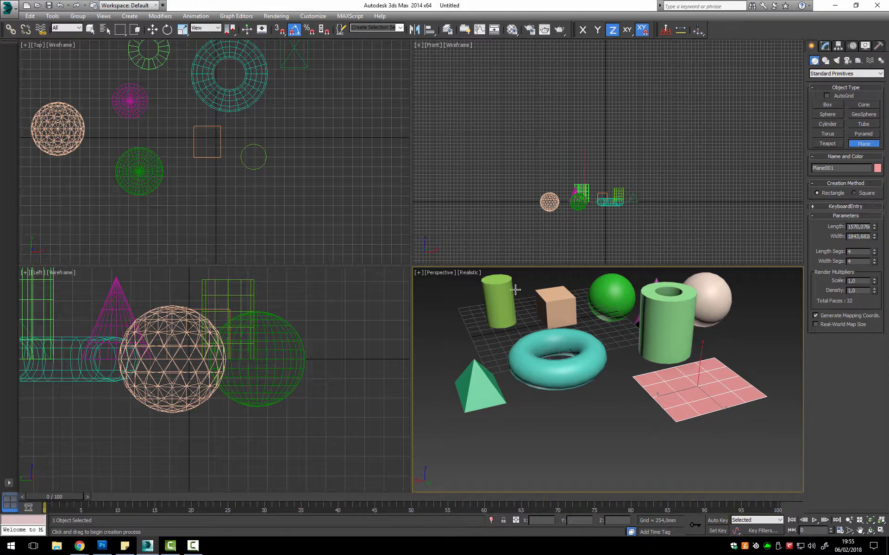
pyautogui.moveTo(617, 363); pyautogui.dragTo(627, 378, button='middle')
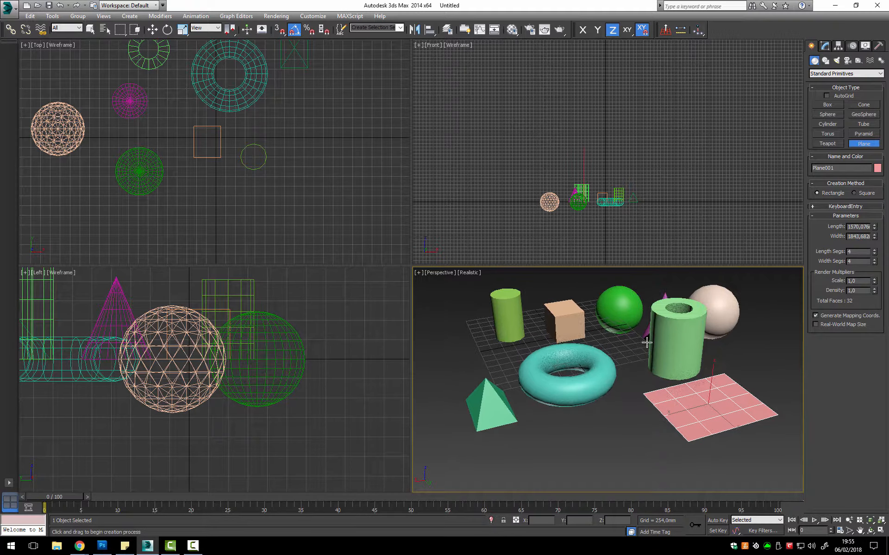
pyautogui.click(827, 143)
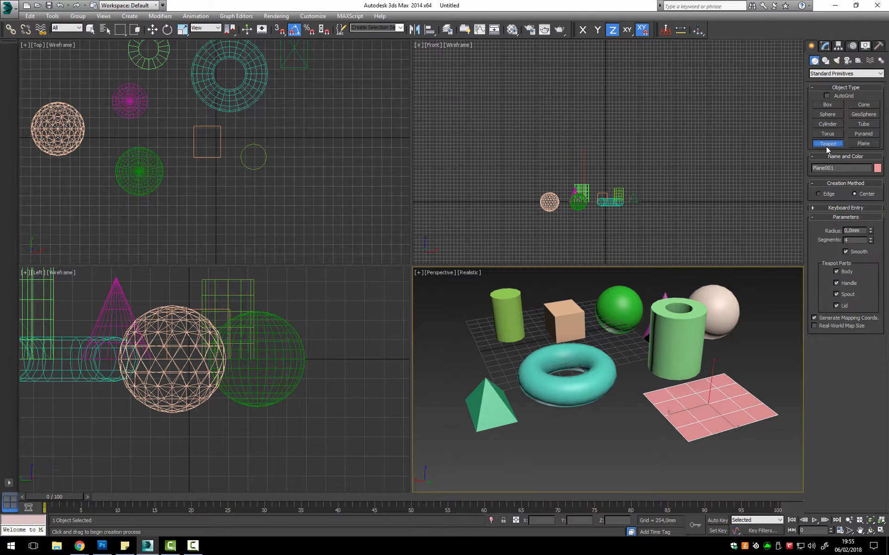
pyautogui.moveTo(579, 418); pyautogui.dragTo(611, 429)
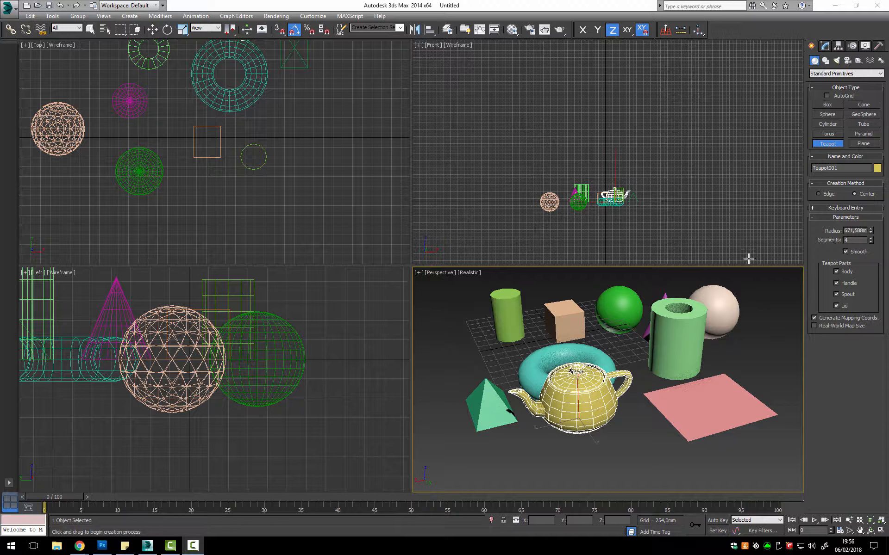
# - Leave teapot creation and select the tube, plane, geosphere, teapot, torus, cylinder, box and sphere one after another in the perspective view
pyautogui.rightClick(726, 368)
pyautogui.click(689, 343)
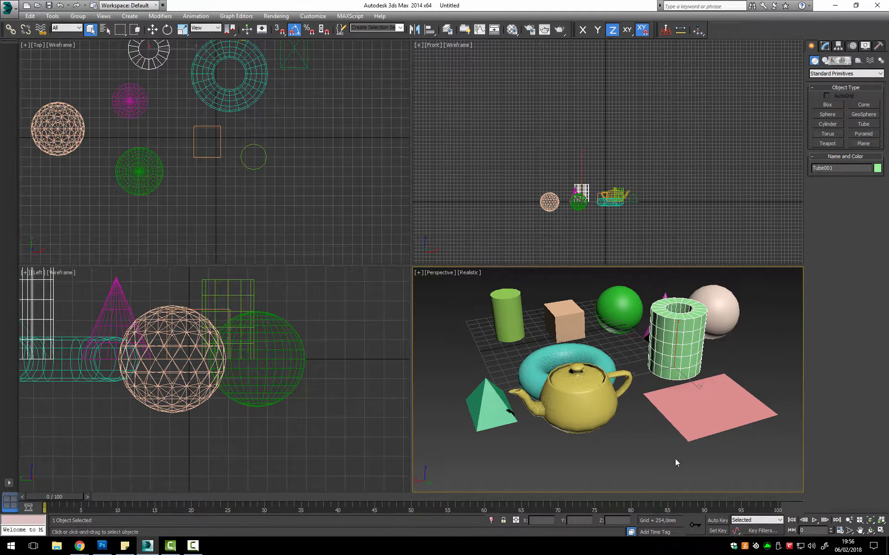
pyautogui.click(704, 403)
pyautogui.click(723, 310)
pyautogui.click(567, 393)
pyautogui.click(535, 360)
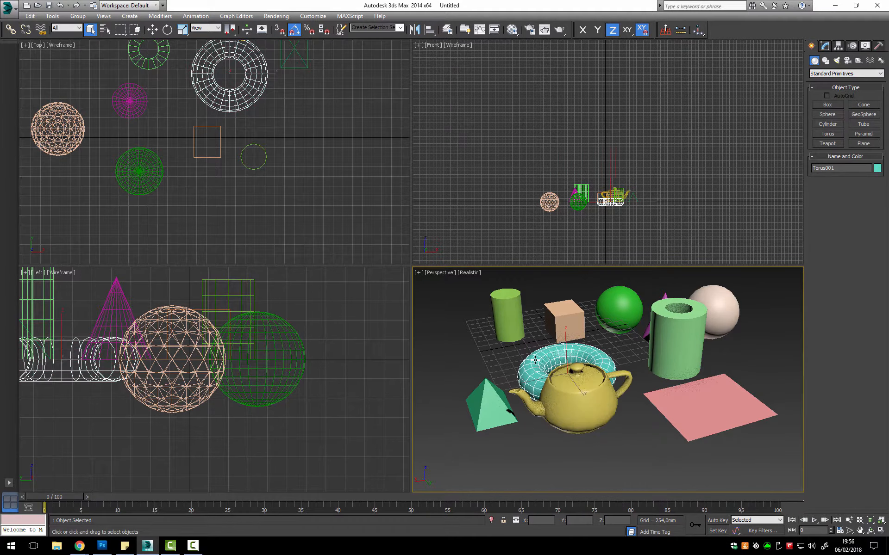
pyautogui.click(512, 321)
pyautogui.click(566, 320)
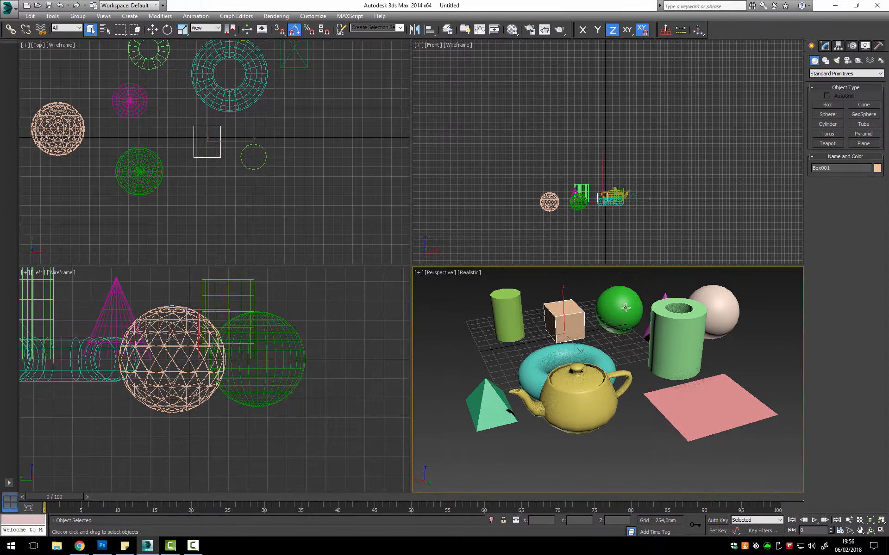
pyautogui.click(620, 324)
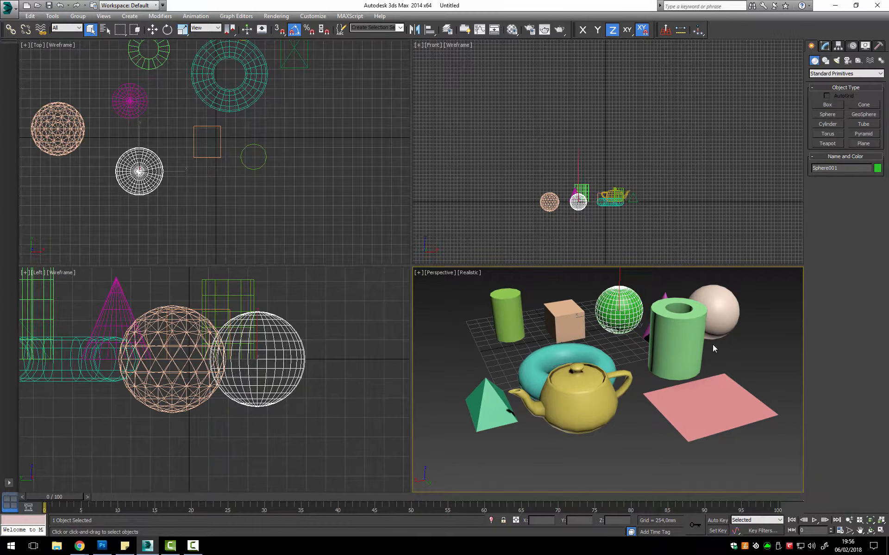
# - Select the tube and then the torus in the perspective view
pyautogui.moveTo(652, 337); pyautogui.dragTo(664, 388, button='middle')
pyautogui.click(687, 394)
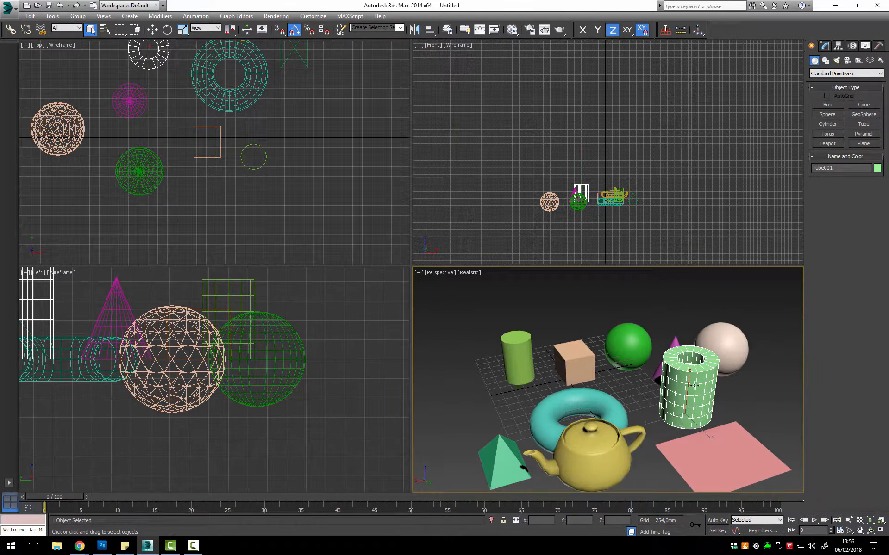
pyautogui.click(559, 396)
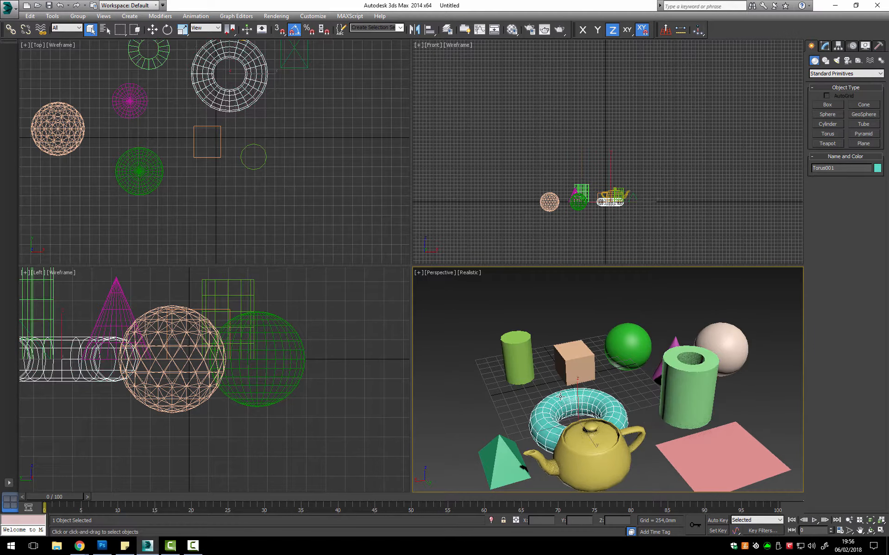
pyautogui.scroll(4, 565, 428)
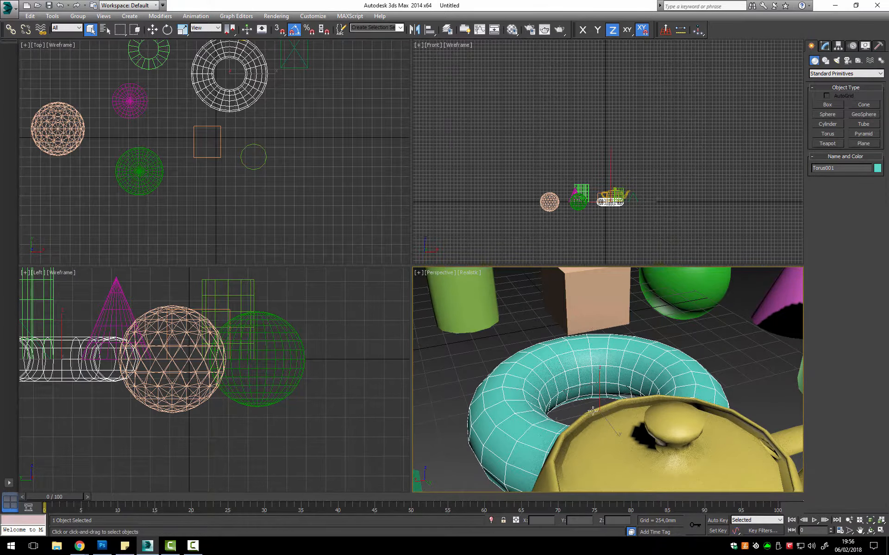
# - Select the teapot and frame it in the perspective view
pyautogui.click(706, 421)
pyautogui.press('z')
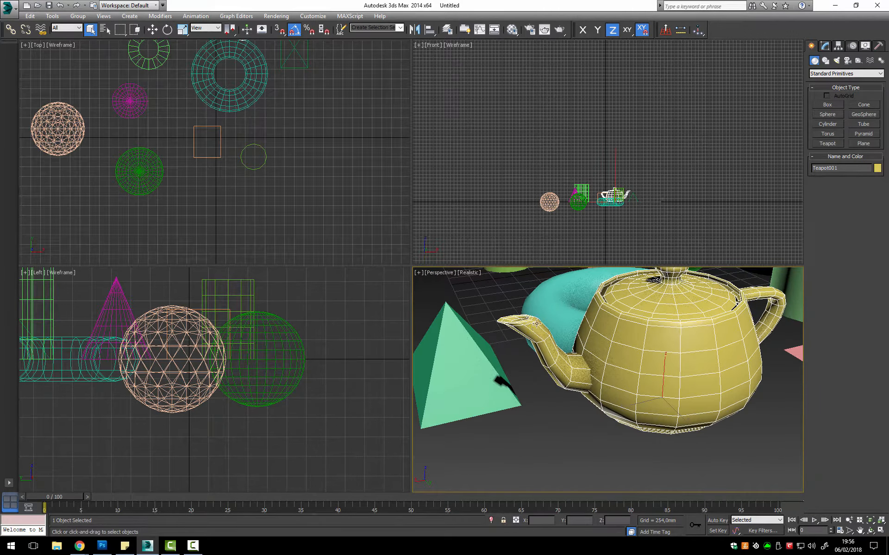
pyautogui.scroll(-5, 644, 361)
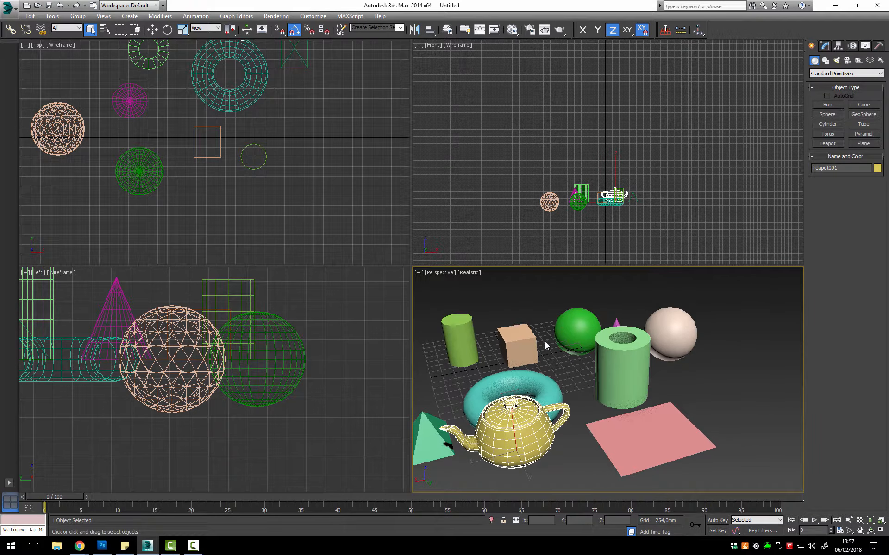
# - Enlarge the green sphere's radius to about 913 mm, try 12 segments, and settle on 24 segments
pyautogui.click(574, 327)
pyautogui.scroll(4, 581, 330)
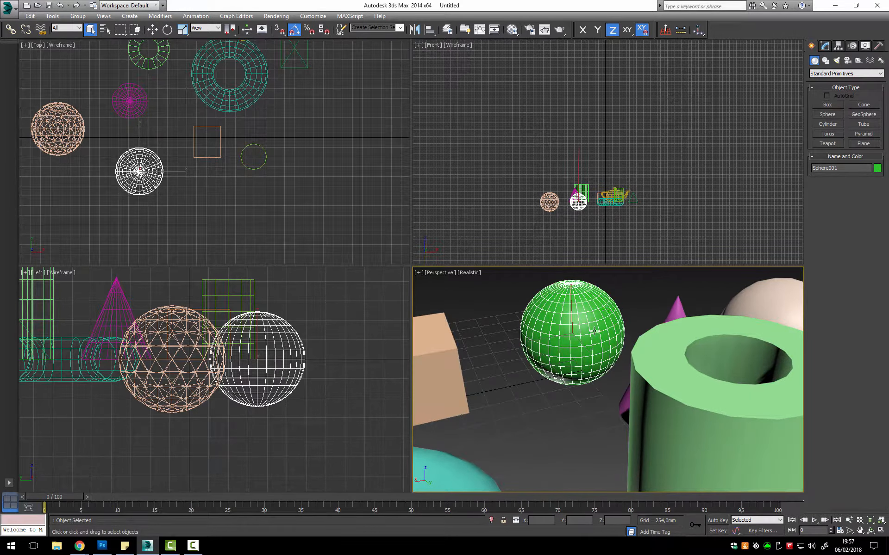
pyautogui.scroll(-3, 549, 361)
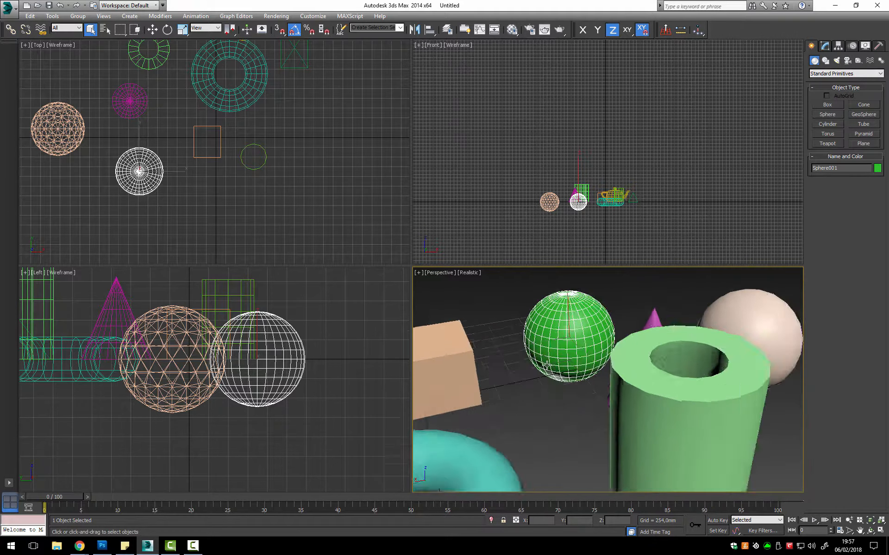
pyautogui.scroll(-3, 548, 393)
pyautogui.scroll(3, 549, 387)
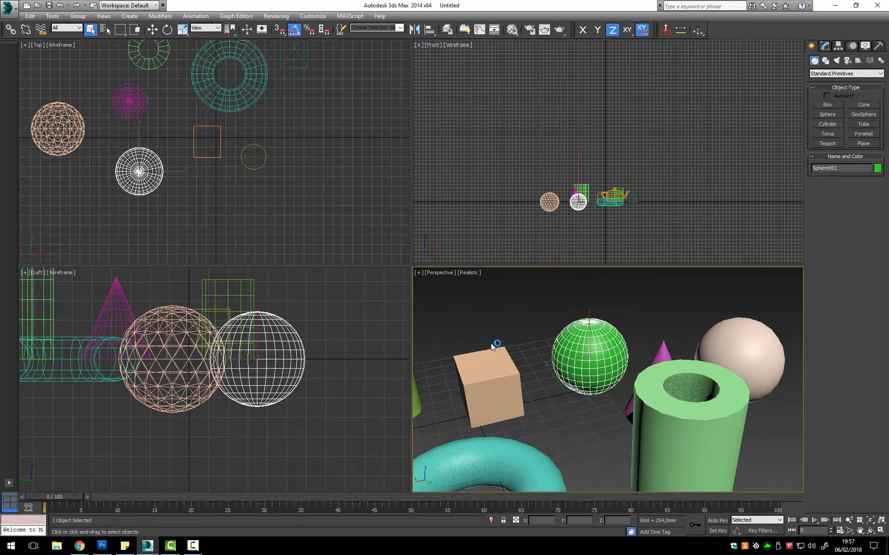
pyautogui.scroll(3, 610, 301)
pyautogui.moveTo(613, 308); pyautogui.dragTo(615, 313, button='middle')
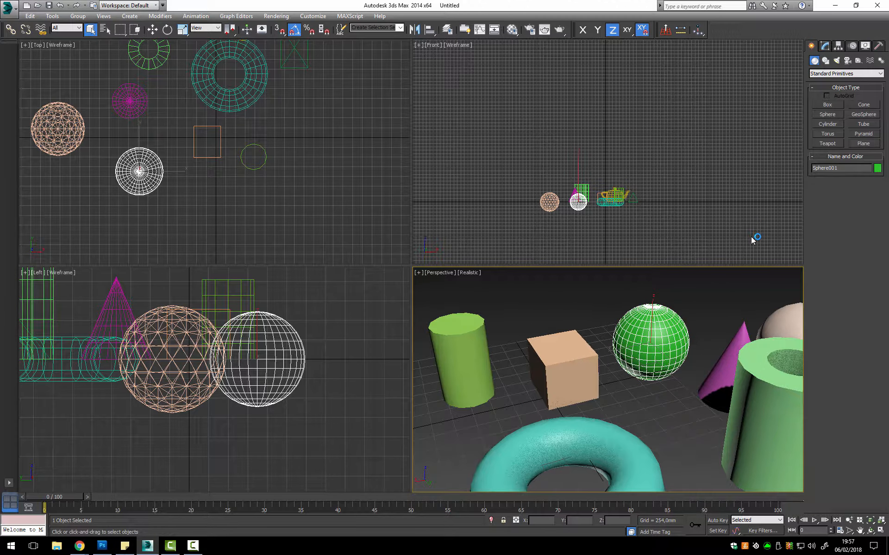
pyautogui.click(825, 46)
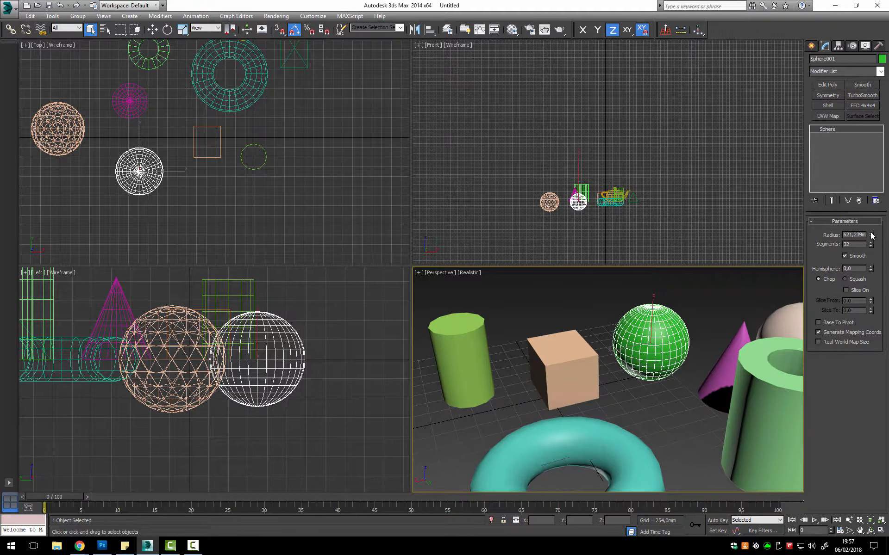
pyautogui.moveTo(871, 235); pyautogui.dragTo(877, 210)
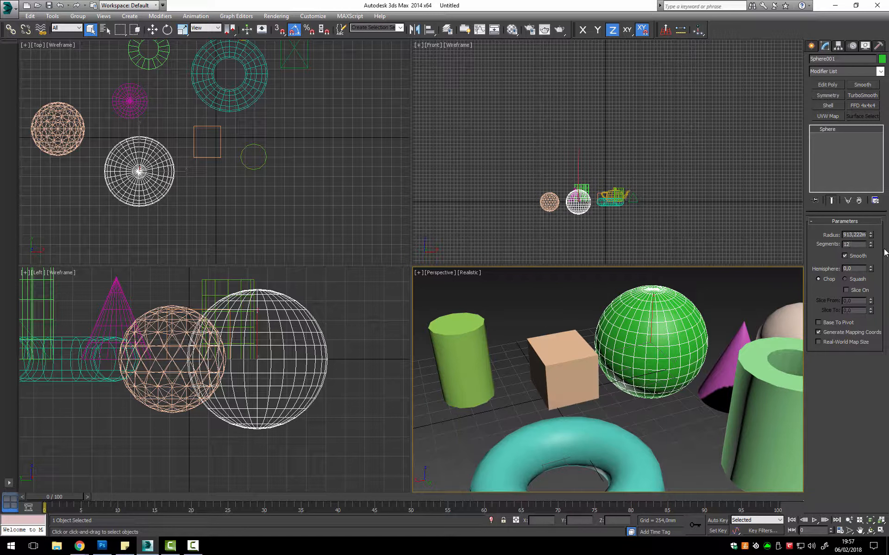
pyautogui.press('Return')
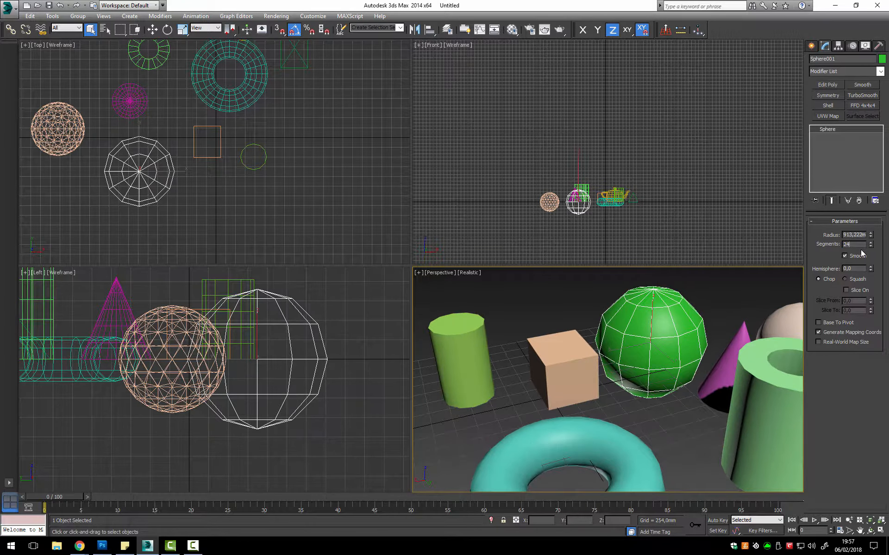
pyautogui.press('Return')
# - Select the cylinder and the box in turn to review their creation parameters
pyautogui.click(479, 354)
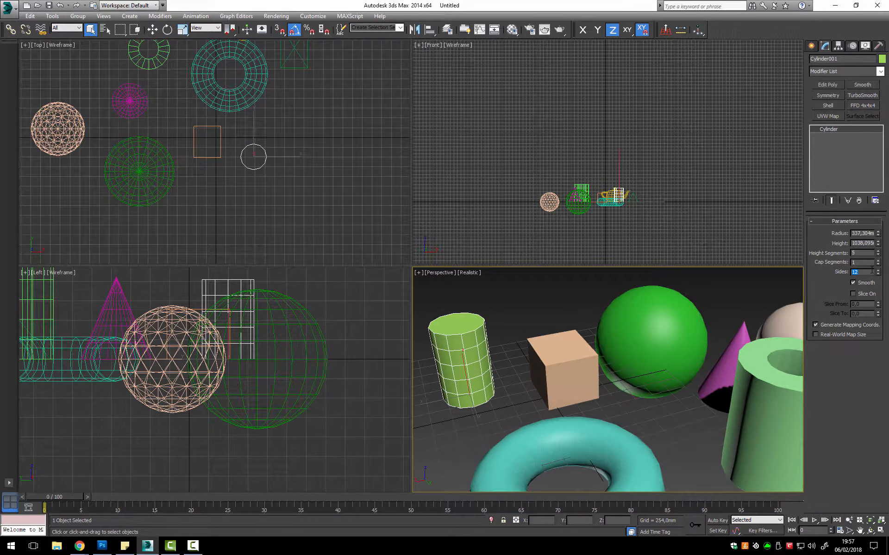
pyautogui.click(573, 390)
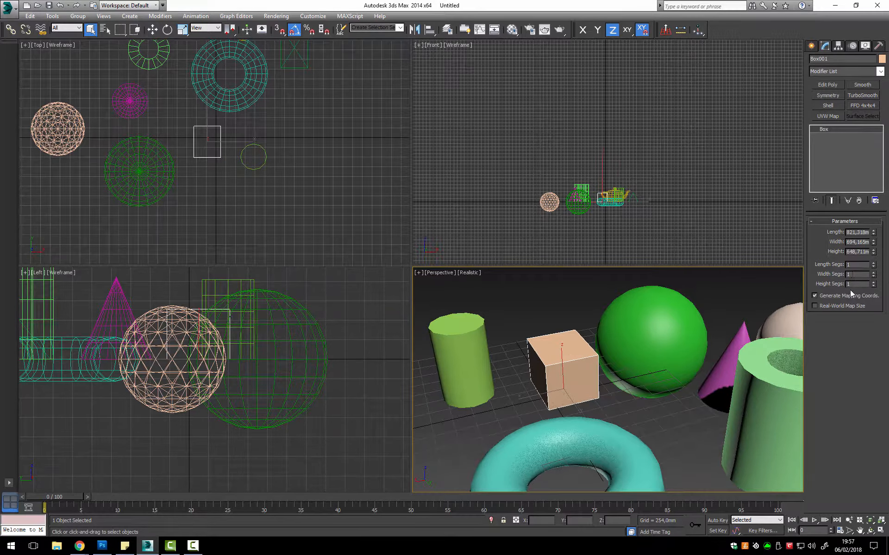
# - Set the torus's segments to 48
pyautogui.click(616, 431)
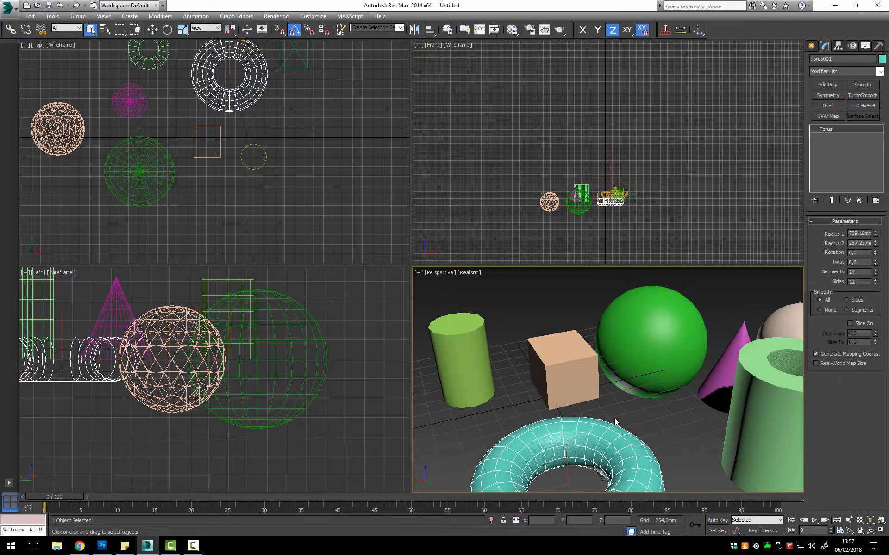
pyautogui.scroll(-3, 616, 420)
pyautogui.moveTo(615, 410); pyautogui.dragTo(631, 356, button='middle')
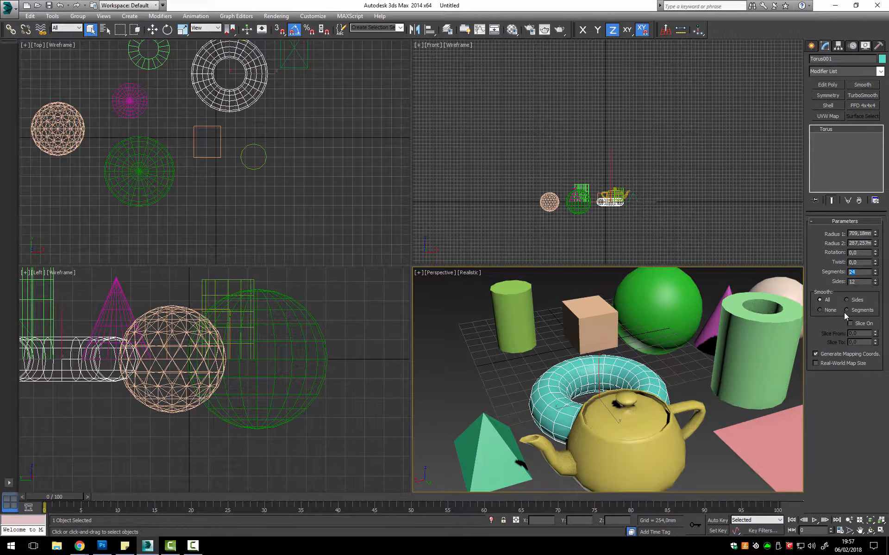
pyautogui.press('Tab')
pyautogui.press('Return')
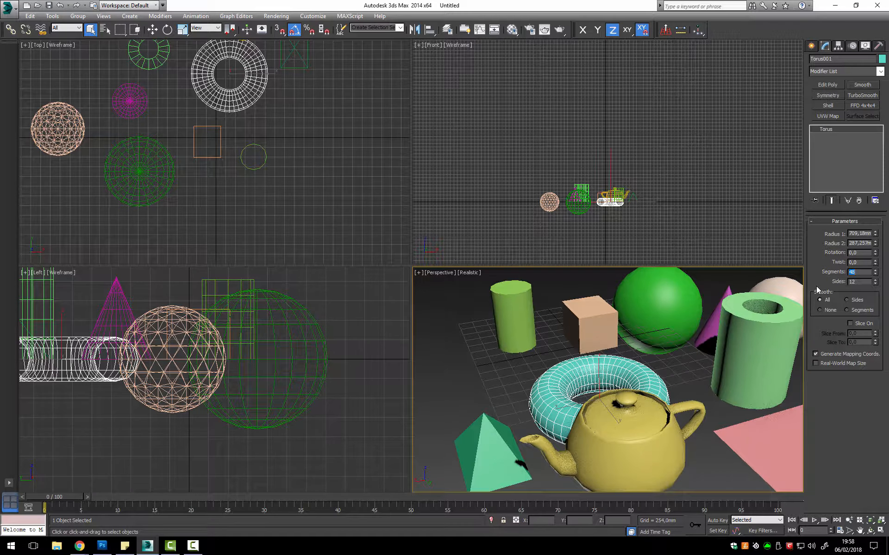
# - Set the torus's sides to 48
pyautogui.scroll(4, 573, 440)
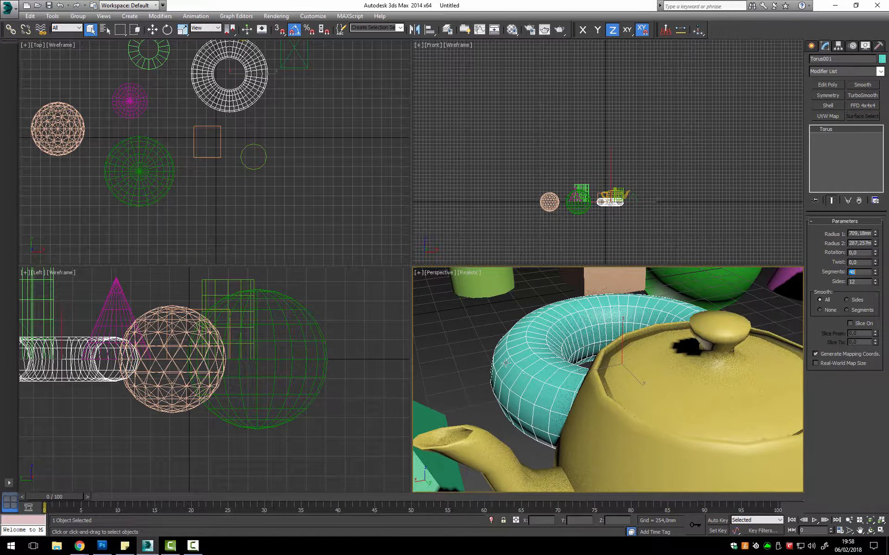
pyautogui.doubleClick(862, 282)
pyautogui.write('48')
pyautogui.press('Return')
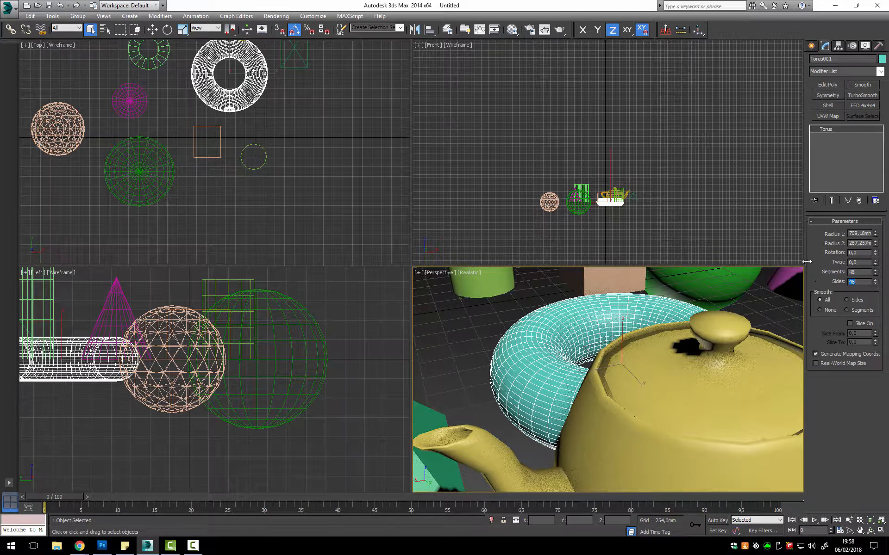
pyautogui.scroll(-6, 656, 390)
pyautogui.moveTo(632, 383); pyautogui.dragTo(633, 376, button='middle')
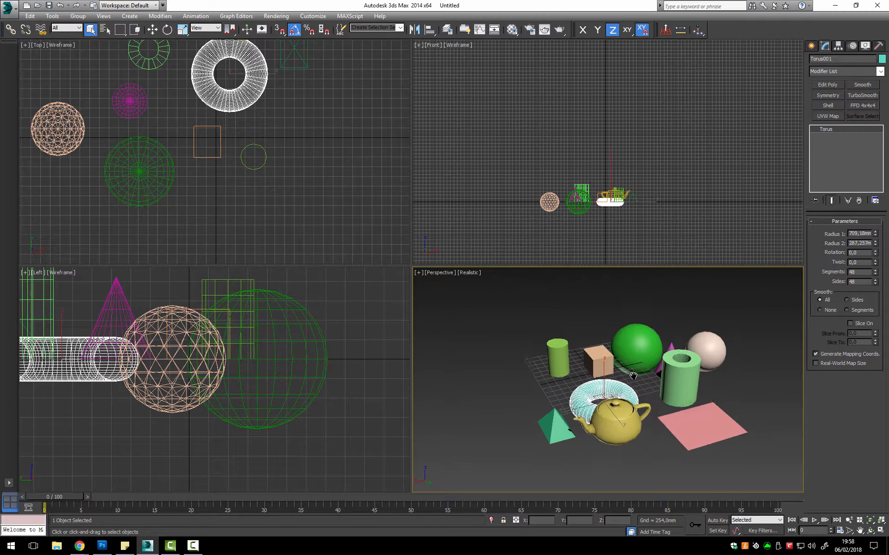
# - Select the tube, the cylinder and the cone one after another to review their parameters
pyautogui.scroll(4, 633, 375)
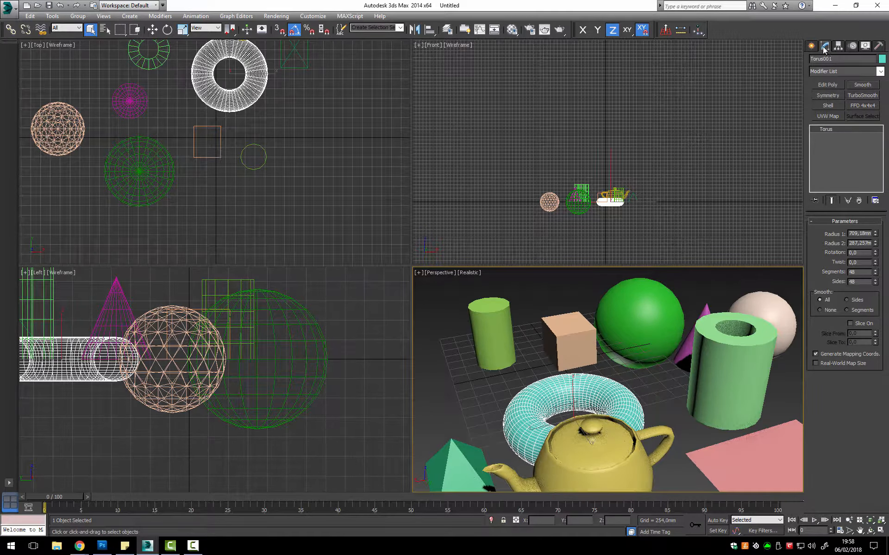
pyautogui.click(760, 343)
pyautogui.click(497, 345)
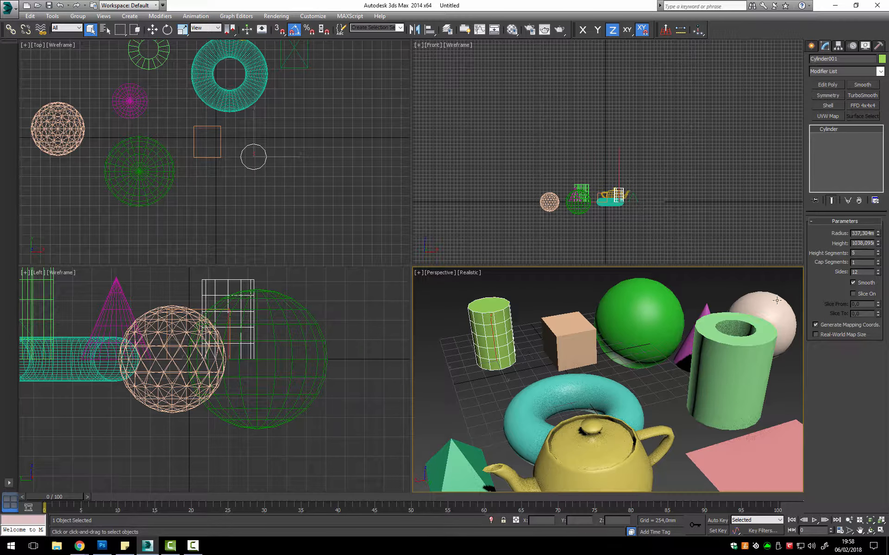
pyautogui.click(688, 358)
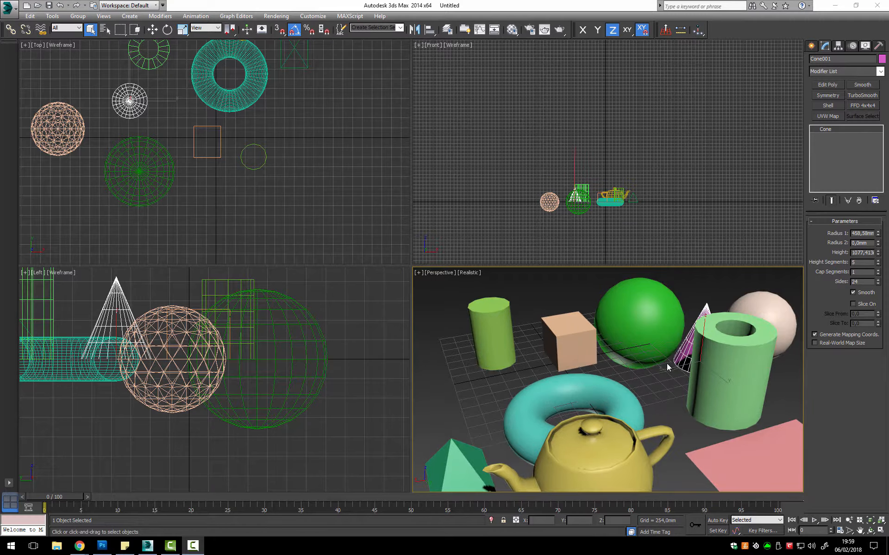
# - Select all the primitives in the perspective view with a selection window and delete them
pyautogui.scroll(-5, 667, 363)
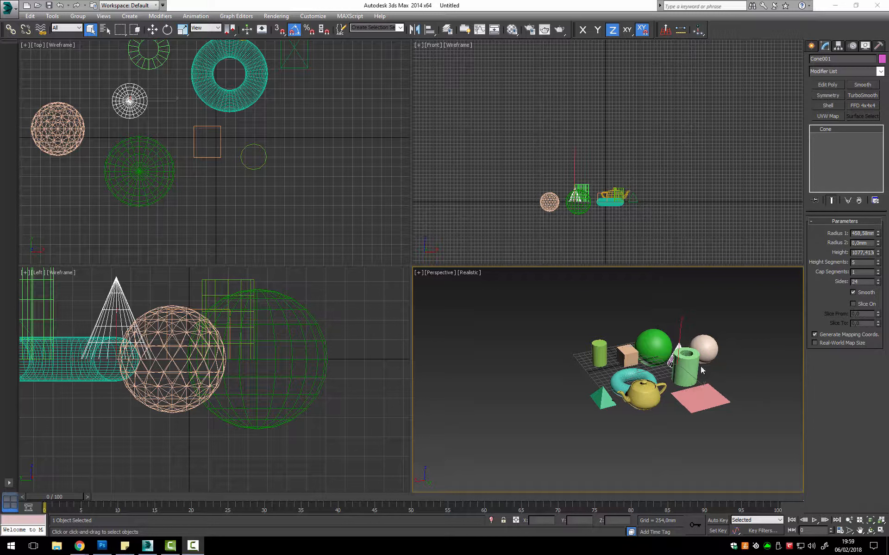
pyautogui.moveTo(682, 393); pyautogui.dragTo(626, 394, button='middle')
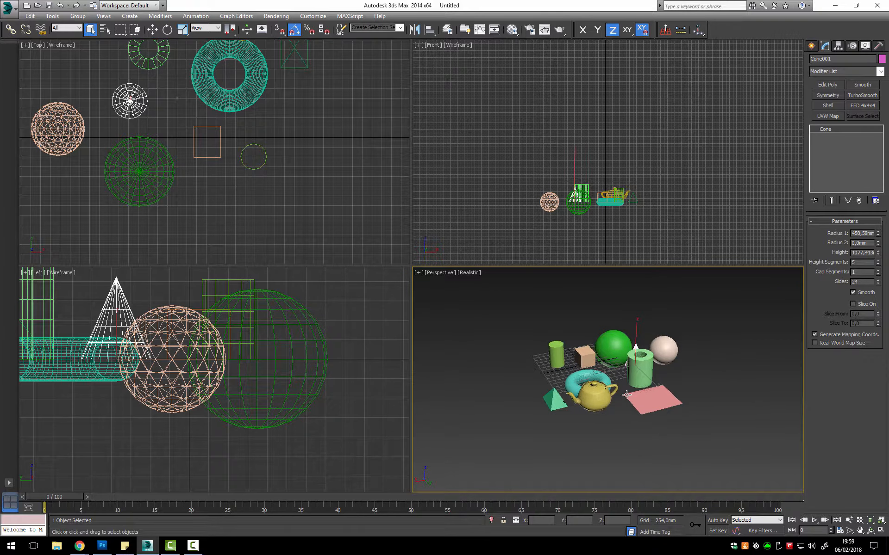
pyautogui.scroll(3, 626, 395)
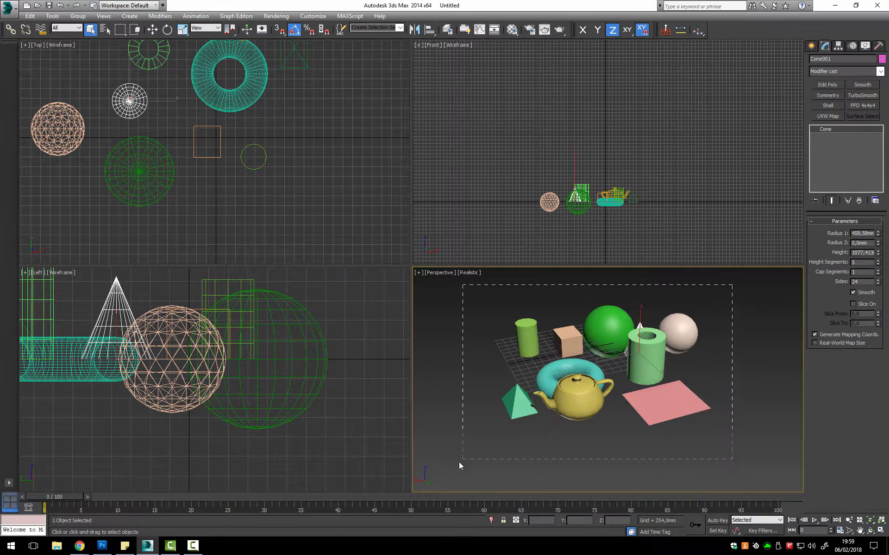
pyautogui.moveTo(459, 462); pyautogui.dragTo(460, 463)
pyautogui.press('Delete')
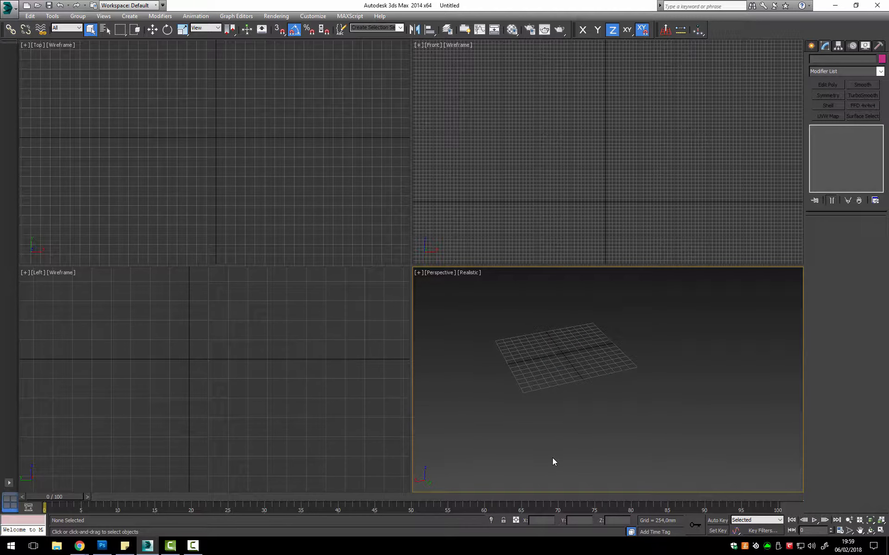
# - Create a cylinder near the origin in the Top view, about 432 mm in radius and about 3282 mm high
pyautogui.scroll(4, 590, 374)
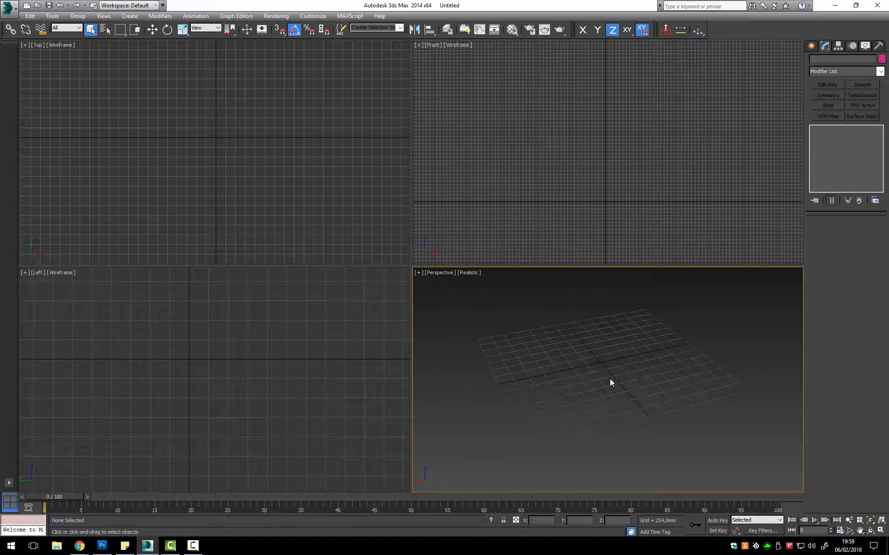
pyautogui.moveTo(626, 363); pyautogui.dragTo(608, 373, button='middle')
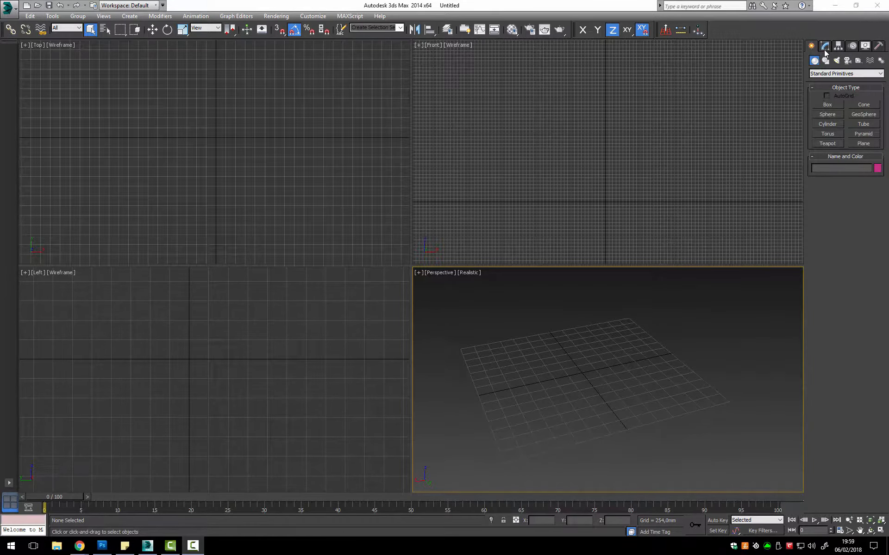
pyautogui.click(830, 125)
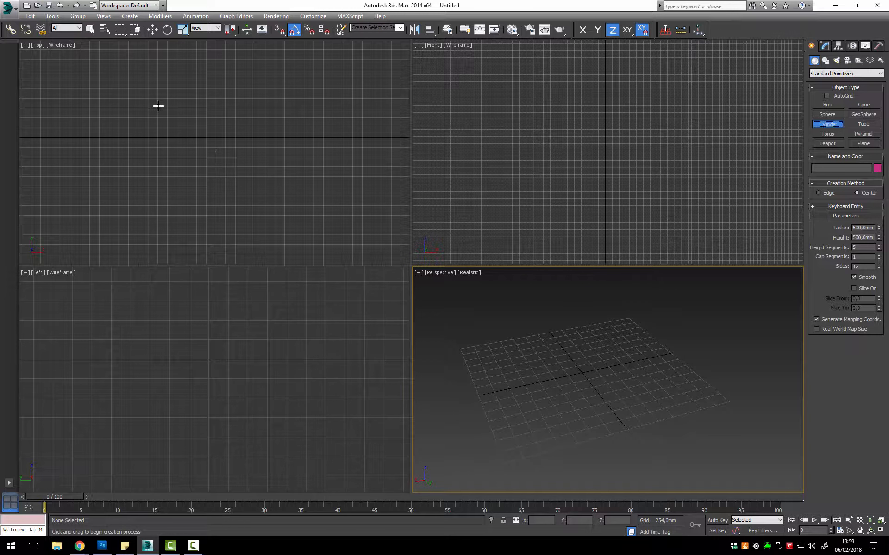
pyautogui.moveTo(214, 143); pyautogui.dragTo(226, 133)
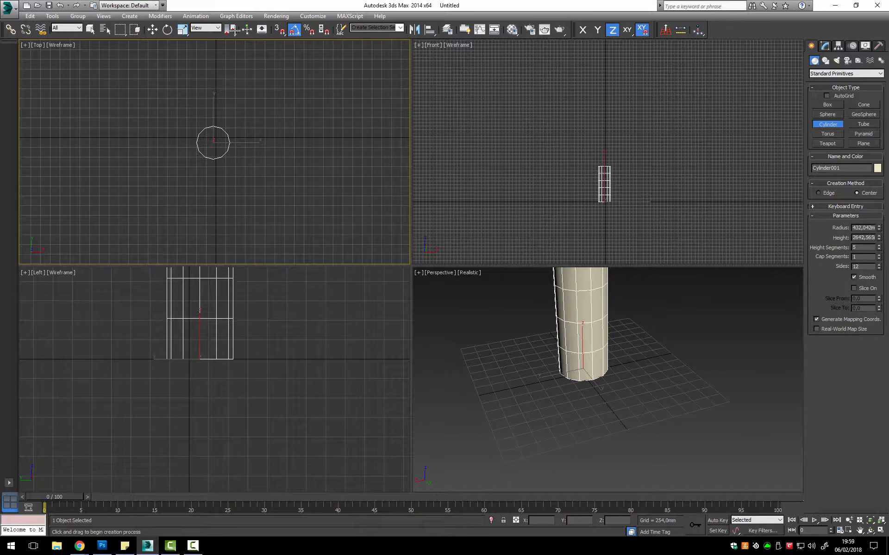
pyautogui.click(235, 8)
pyautogui.scroll(-2, 251, 368)
pyautogui.moveTo(251, 368); pyautogui.dragTo(221, 384, button='middle')
pyautogui.scroll(-2, 251, 382)
pyautogui.scroll(-1, 238, 348)
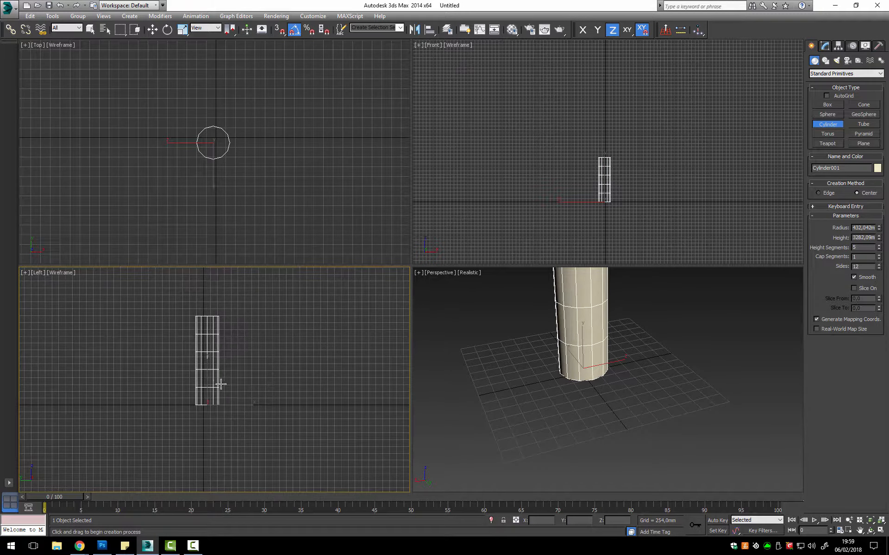
pyautogui.scroll(2, 221, 384)
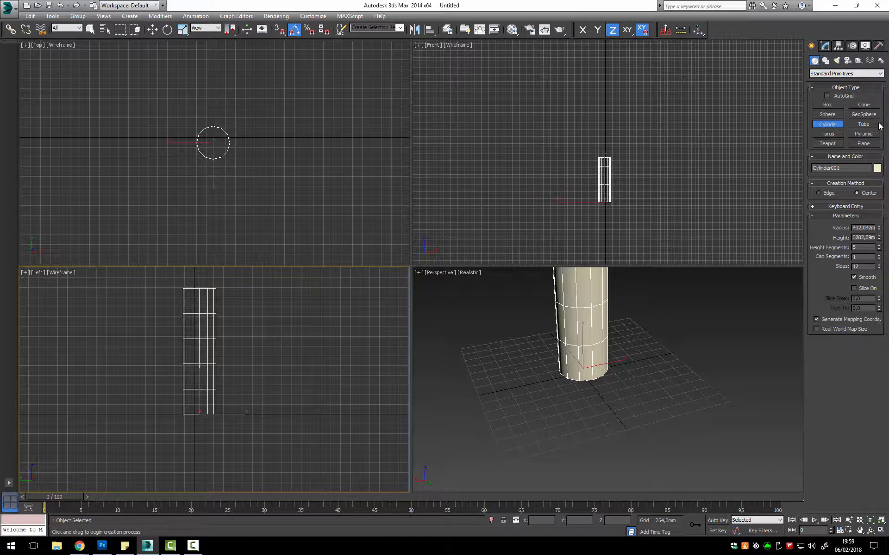
# - Apply a Bend modifier to the cylinder and set its angle to 90
pyautogui.click(825, 45)
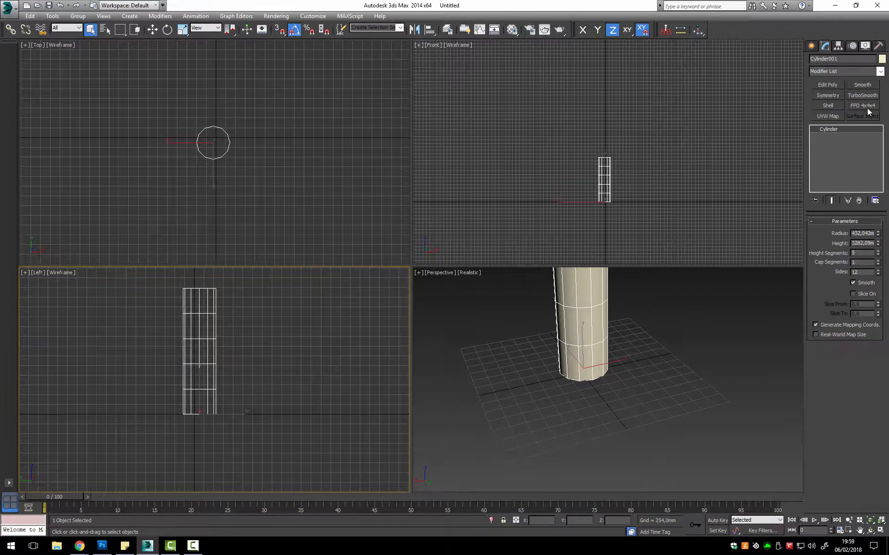
pyautogui.click(841, 73)
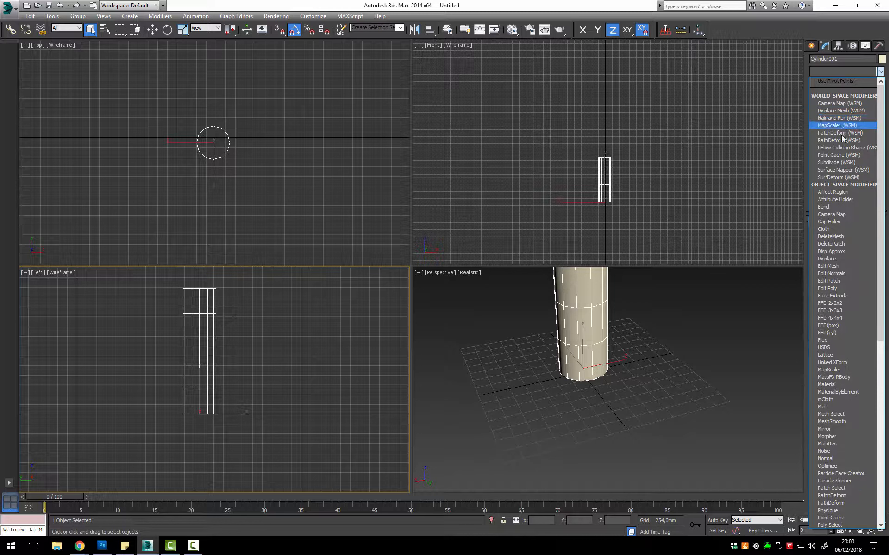
pyautogui.click(826, 68)
pyautogui.click(843, 69)
pyautogui.press('b')
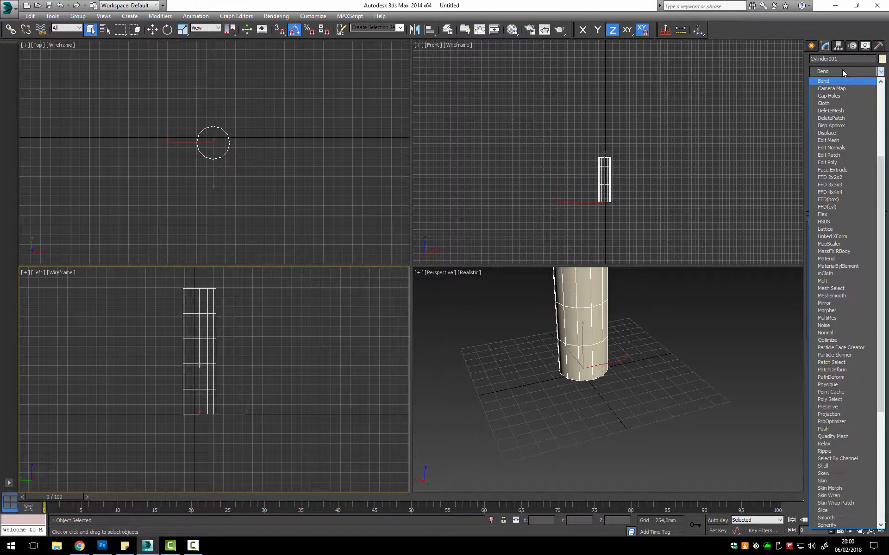
pyautogui.press('Return')
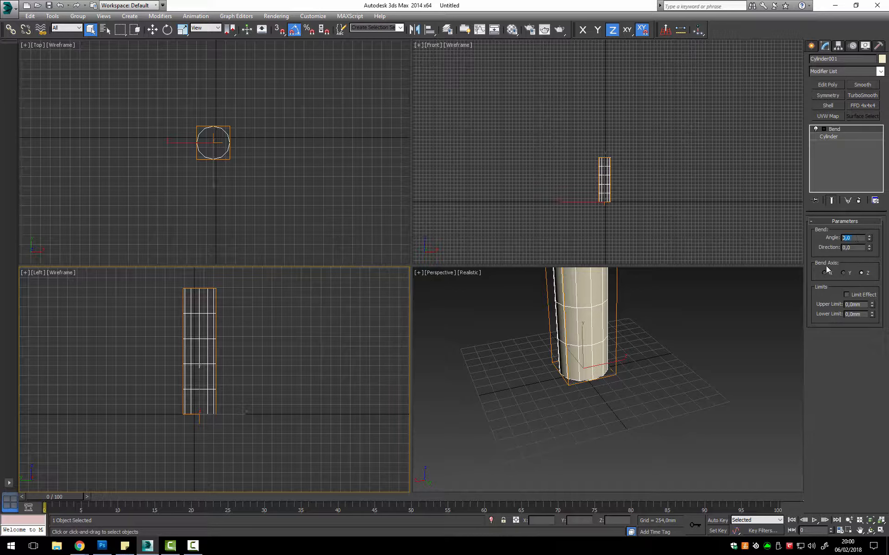
pyautogui.write('90')
pyautogui.press('Return')
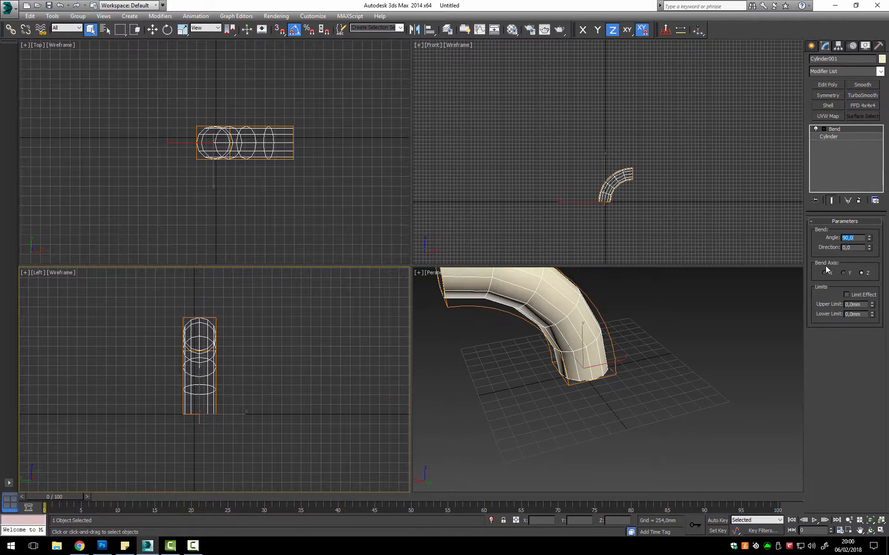
# - Set the Bend modifier's angle on the cylinder to 180
pyautogui.scroll(-2, 576, 327)
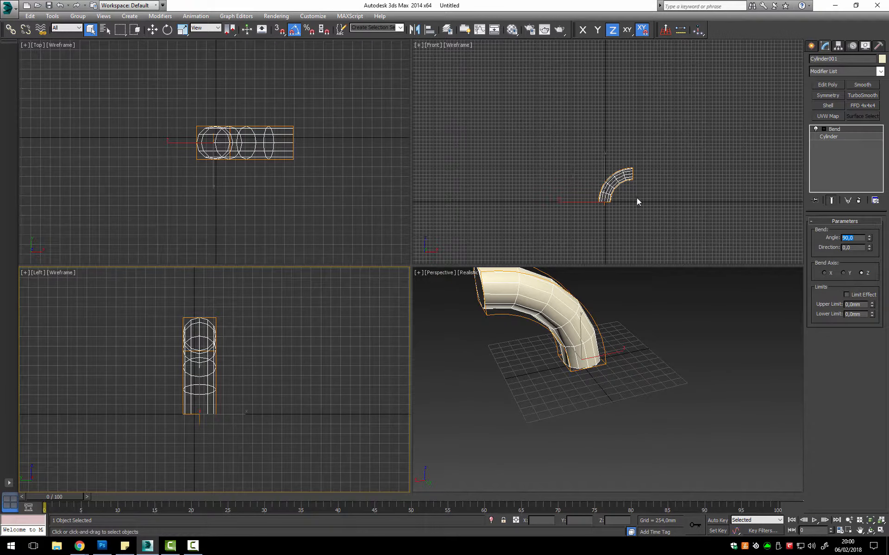
pyautogui.scroll(4, 637, 198)
pyautogui.keyDown('alt'); pyautogui.moveTo(559, 360); pyautogui.dragTo(685, 347, button='middle'); pyautogui.keyUp('alt')
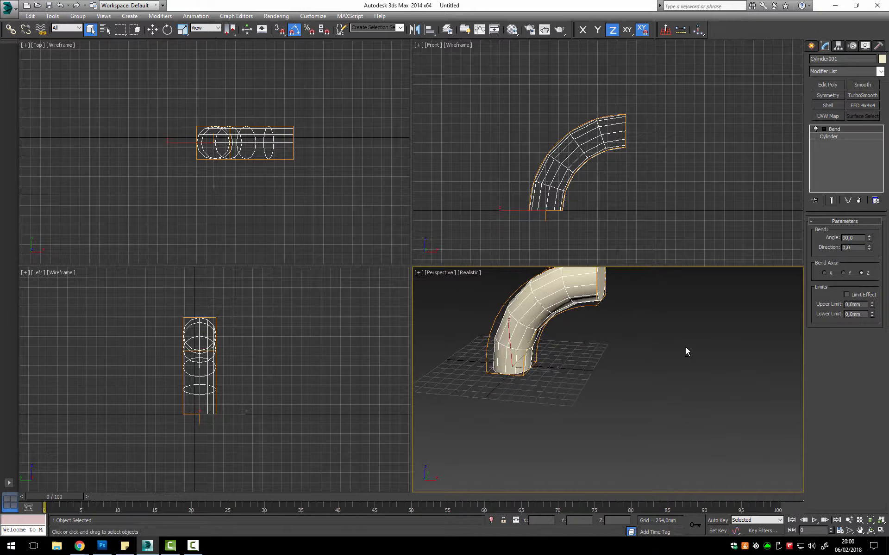
pyautogui.keyDown('alt'); pyautogui.moveTo(583, 349); pyautogui.dragTo(677, 327, button='middle'); pyautogui.keyUp('alt')
pyautogui.doubleClick(853, 237)
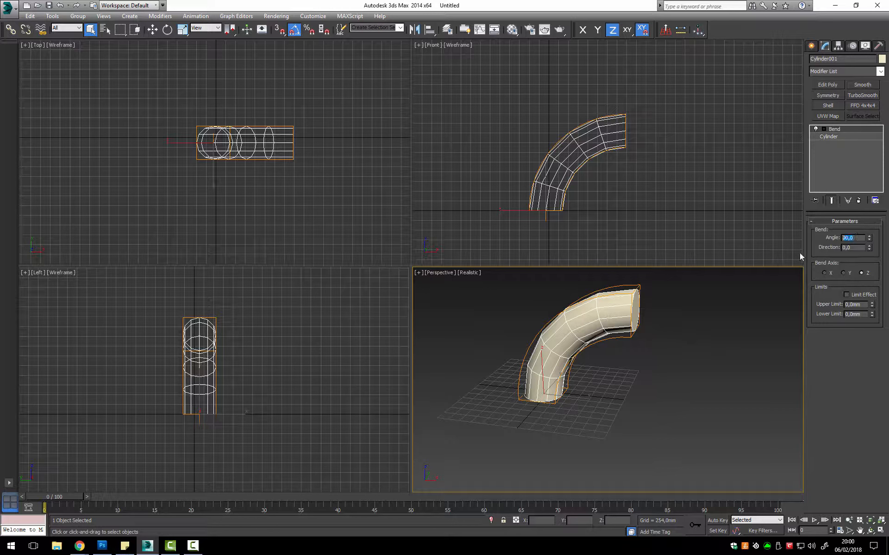
pyautogui.write('180')
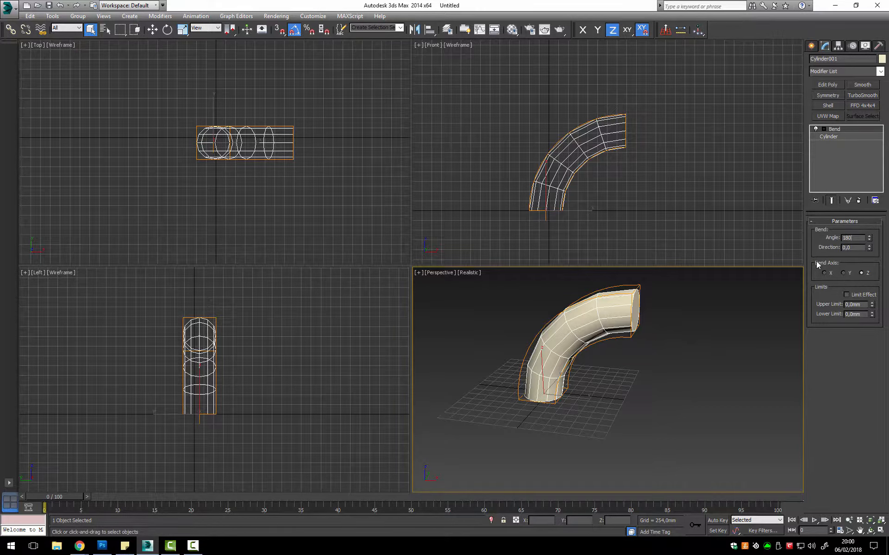
pyautogui.press('Return')
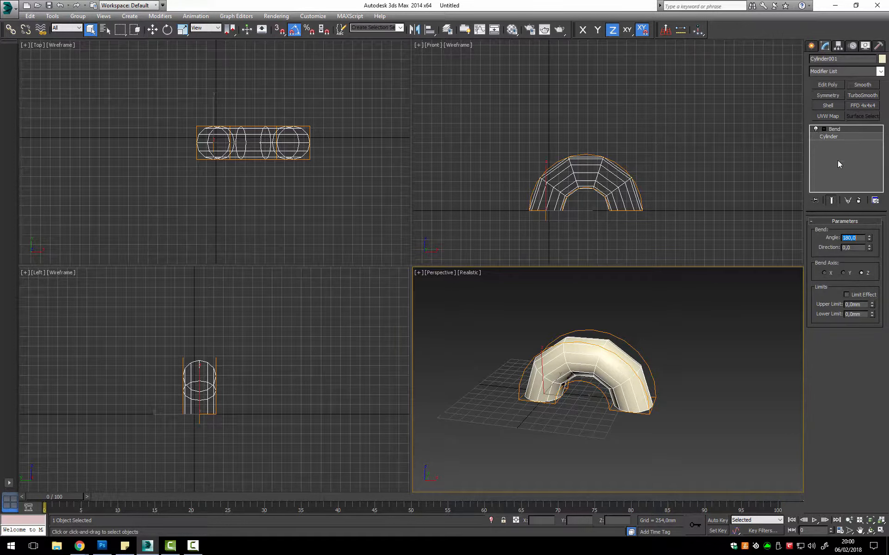
# - Review the cylinder's base parameters and the Bend parameters, and switch the Bend modifier off and back on to compare the shapes
pyautogui.click(849, 137)
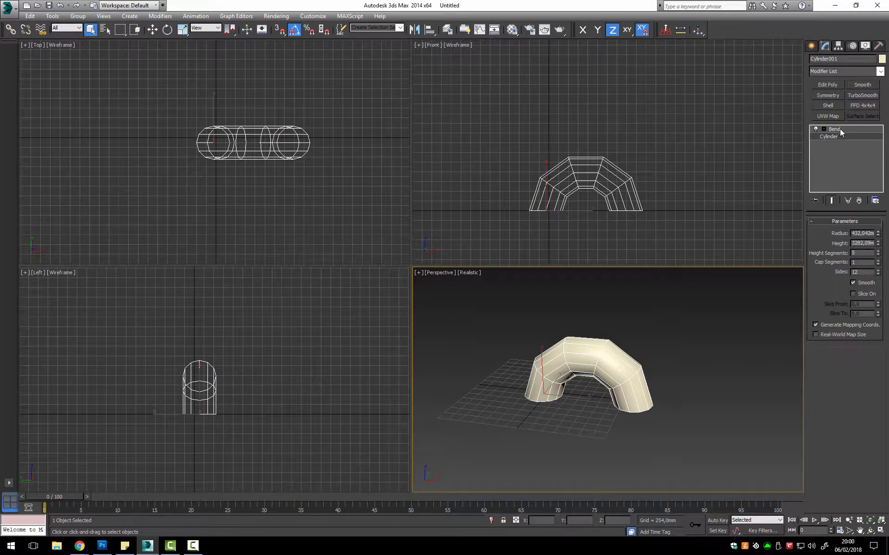
pyautogui.click(844, 129)
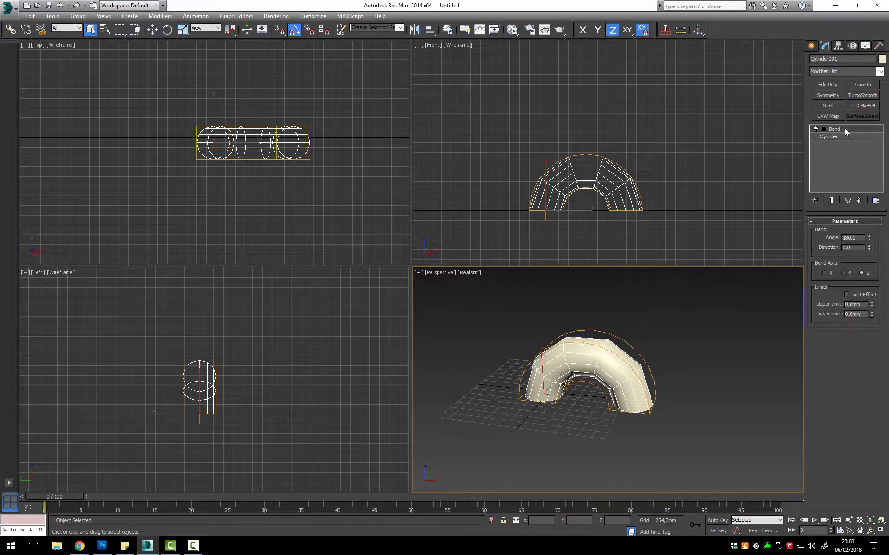
pyautogui.click(816, 129)
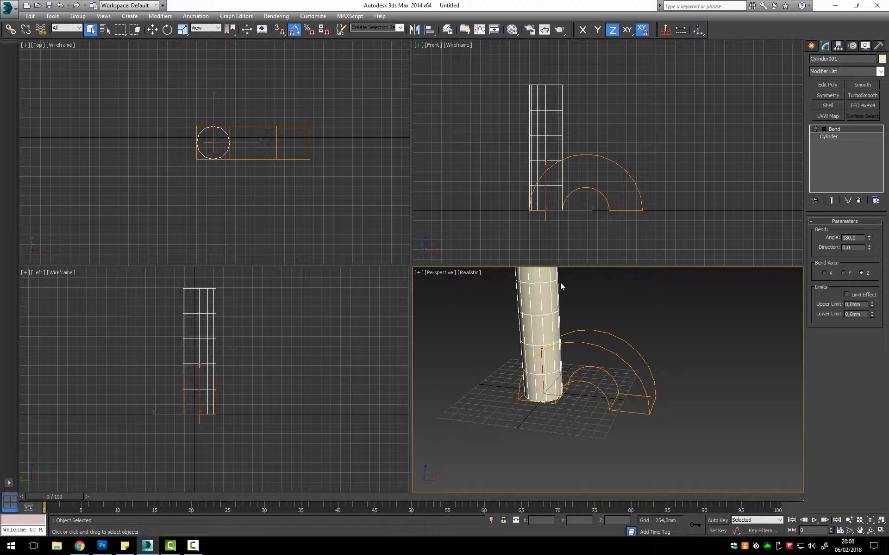
pyautogui.click(816, 129)
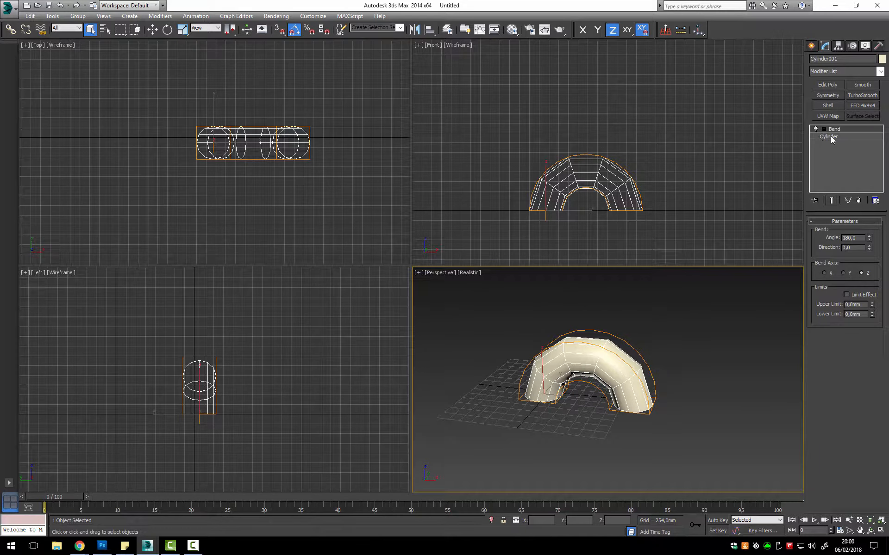
# - Increase the base cylinder's height to about 5744 mm and set its height segments to 24
pyautogui.click(829, 137)
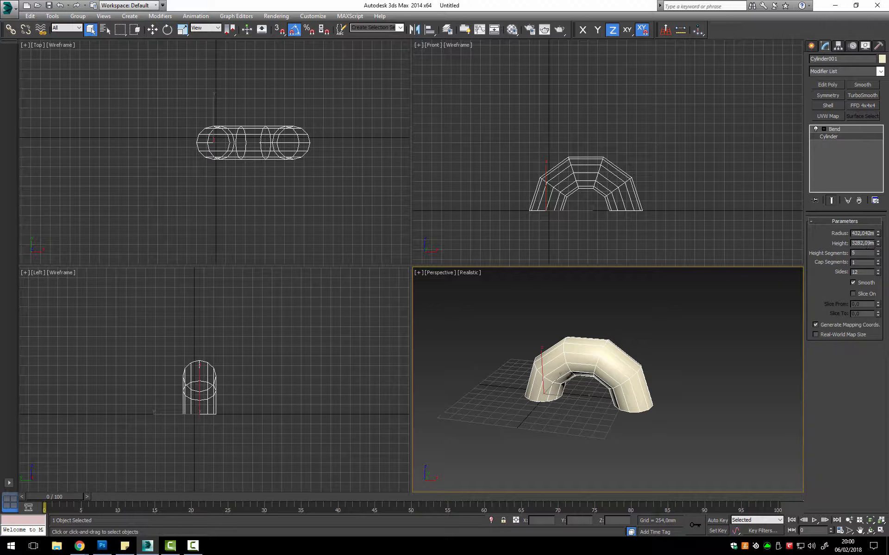
pyautogui.moveTo(878, 243); pyautogui.dragTo(882, 207)
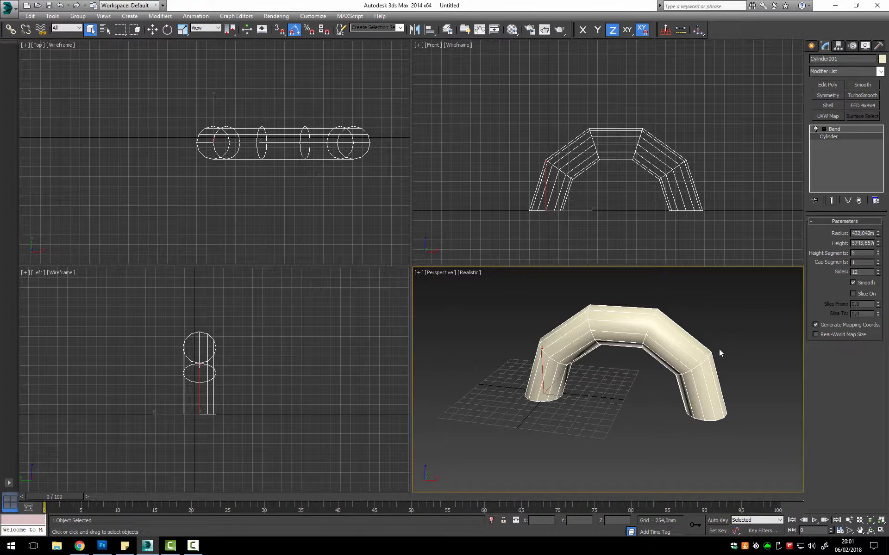
pyautogui.click(868, 273)
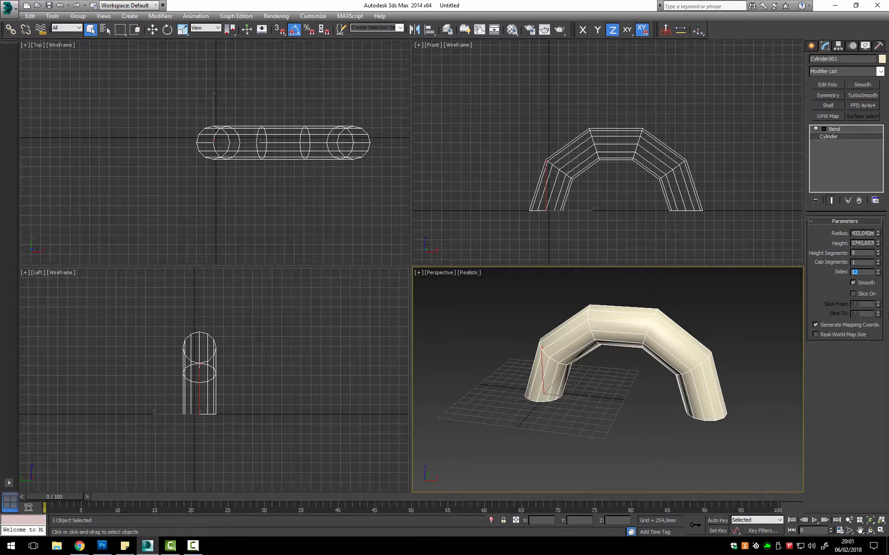
pyautogui.click(867, 254)
pyautogui.write('24')
pyautogui.press('Return')
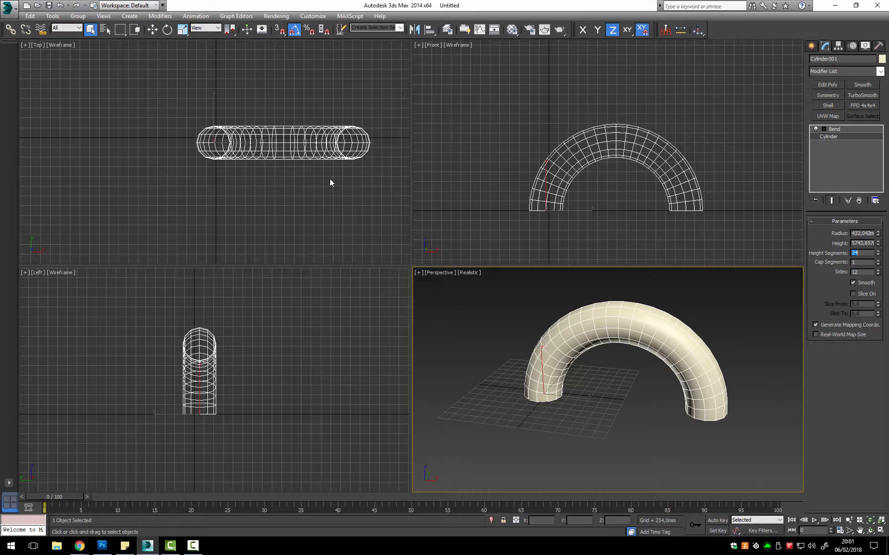
# - Browse the full list of world-space and object-space modifiers available for the bent cylinder
pyautogui.moveTo(329, 182); pyautogui.dragTo(257, 180, button='middle')
pyautogui.scroll(-3, 595, 181)
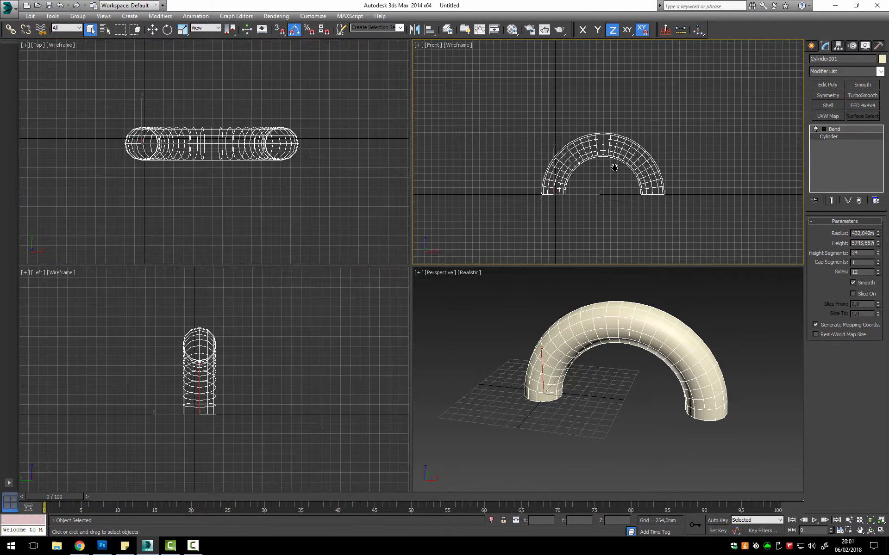
pyautogui.moveTo(614, 168); pyautogui.dragTo(614, 162, button='middle')
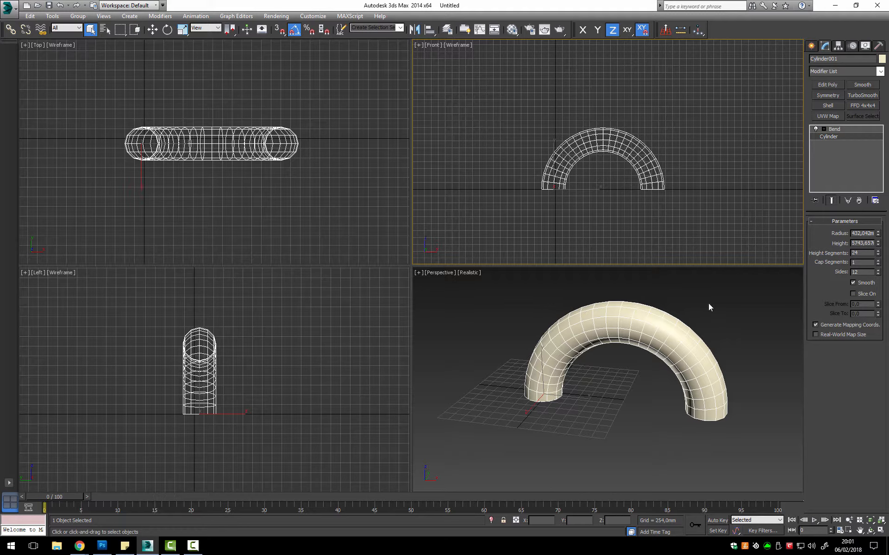
pyautogui.moveTo(660, 208); pyautogui.dragTo(626, 218, button='middle')
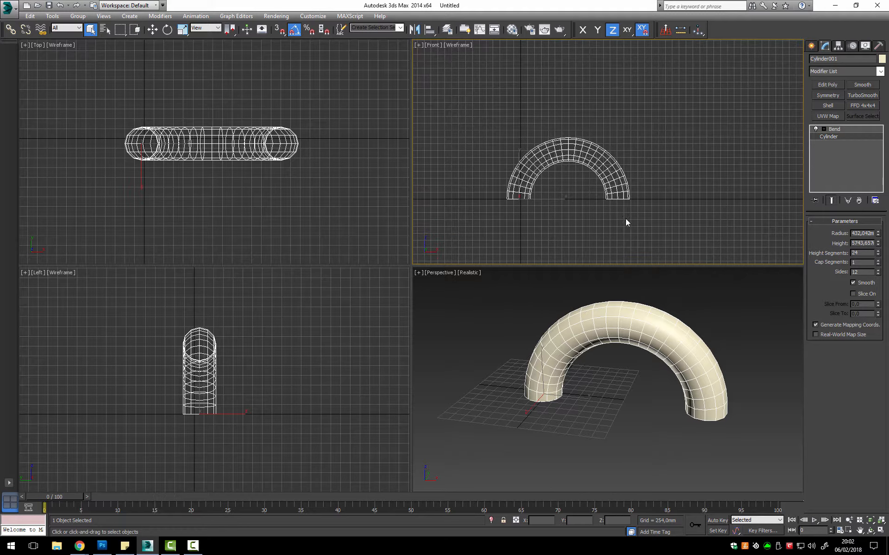
pyautogui.click(846, 71)
pyautogui.scroll(-14, 833, 322)
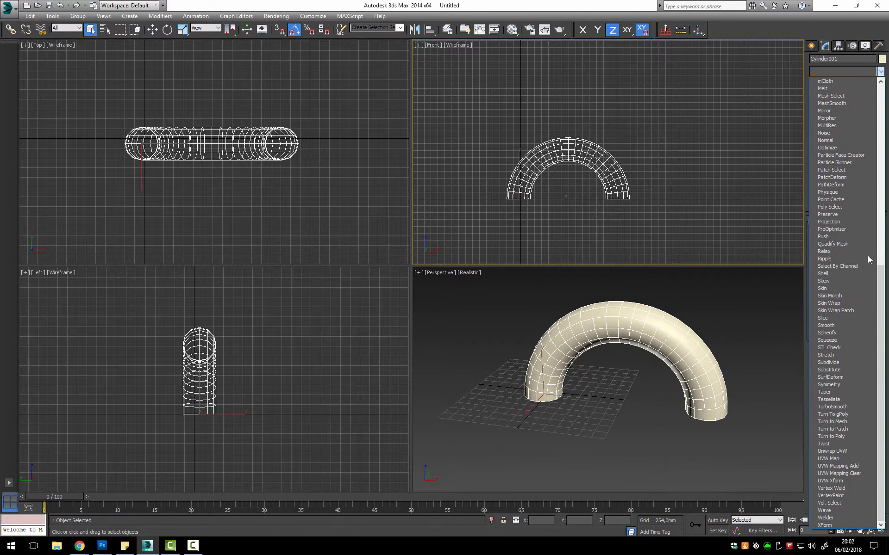
pyautogui.scroll(14, 833, 324)
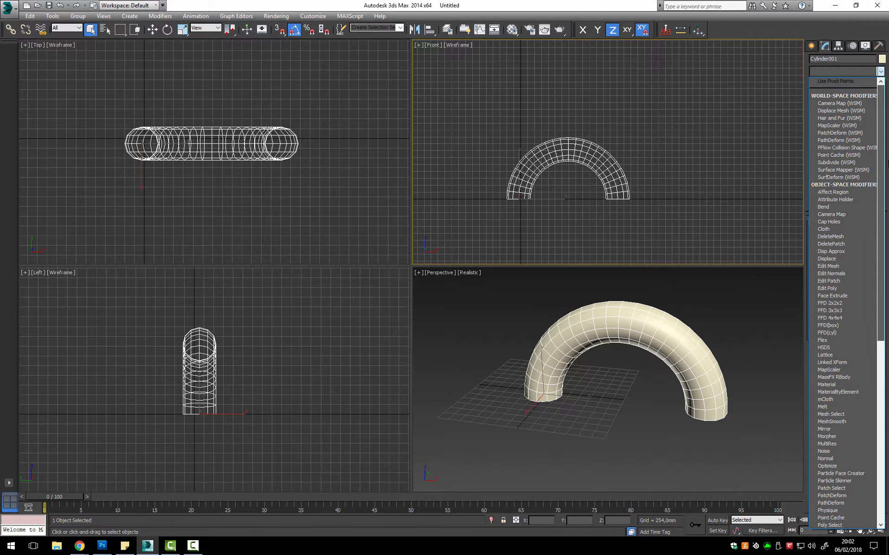